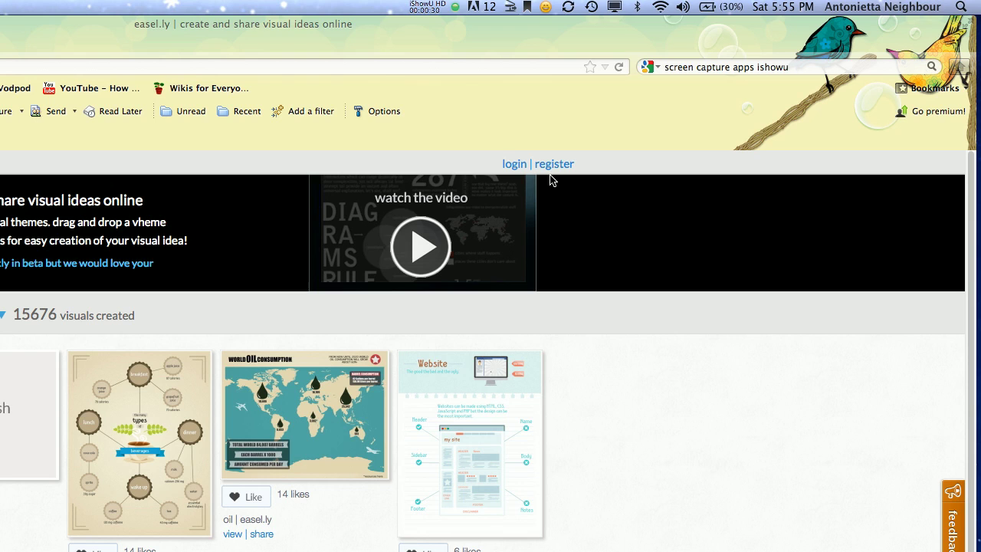
Follow the 'login' link at the top of the home page to reach the sign-in form.
left_click(515, 170)
left_click(515, 170)
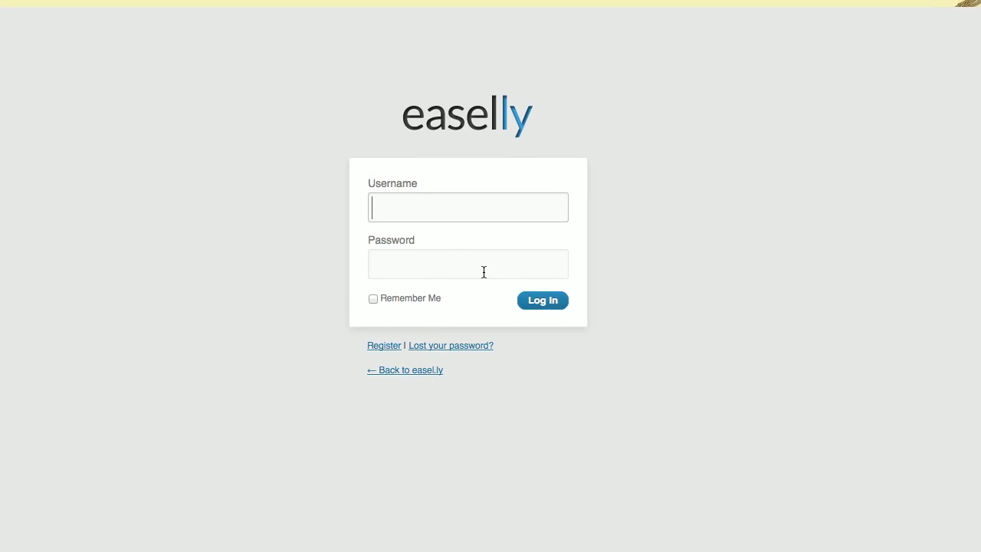
Log in by entering the account's username and password and submitting them.
type("aneighbour")
key("Tab")
type("p•••••••••••")
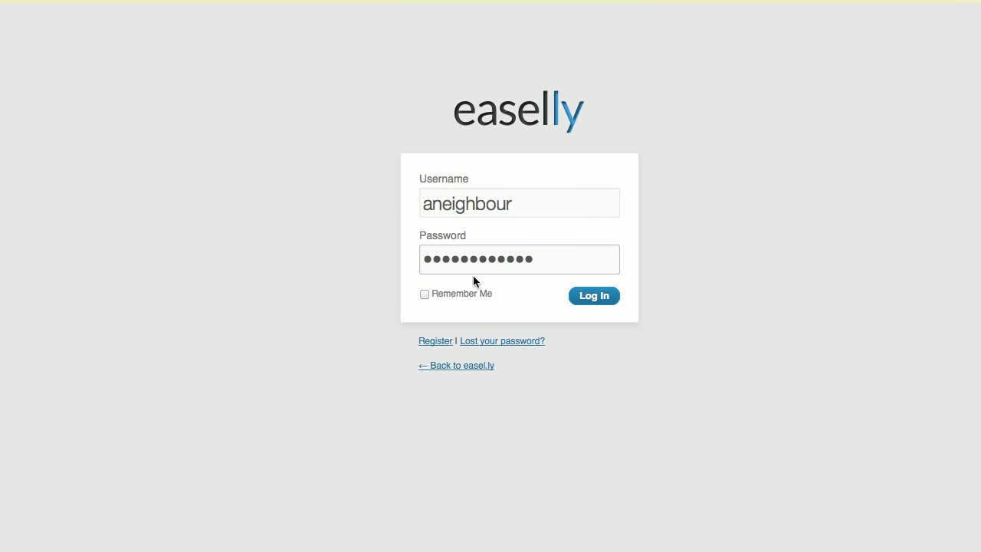
key("Return")
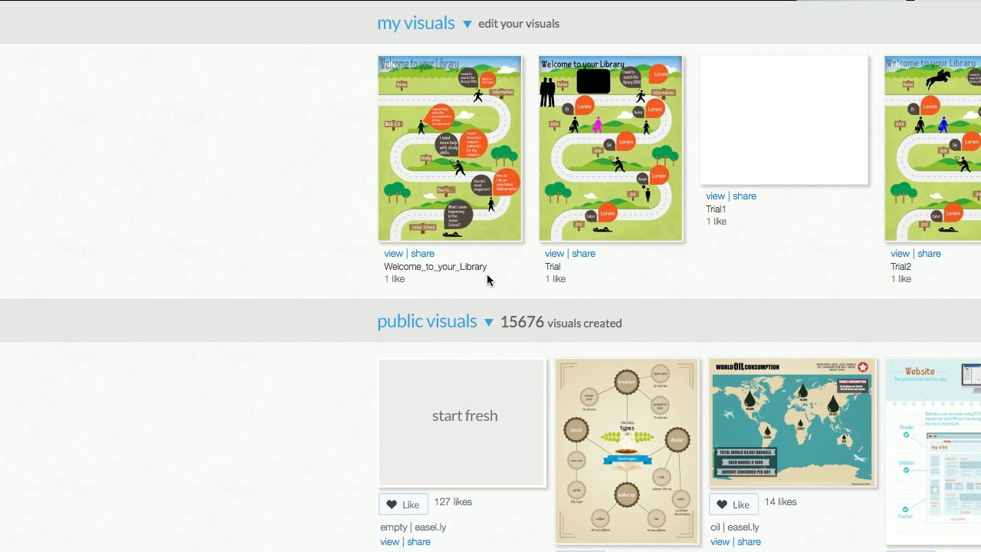
scroll(486, 273, "down", 2)
scroll(488, 281, "down", 1)
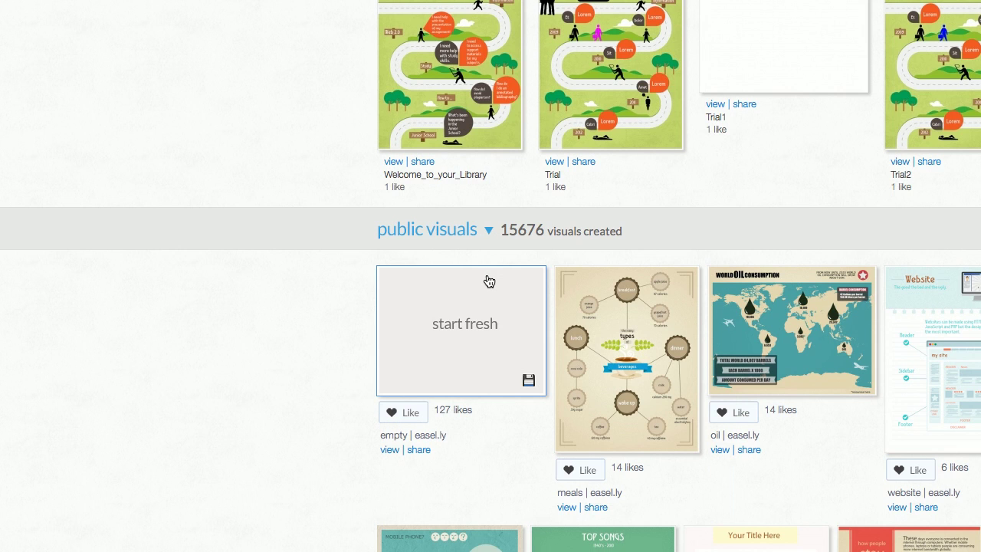
scroll(488, 280, "down", 2)
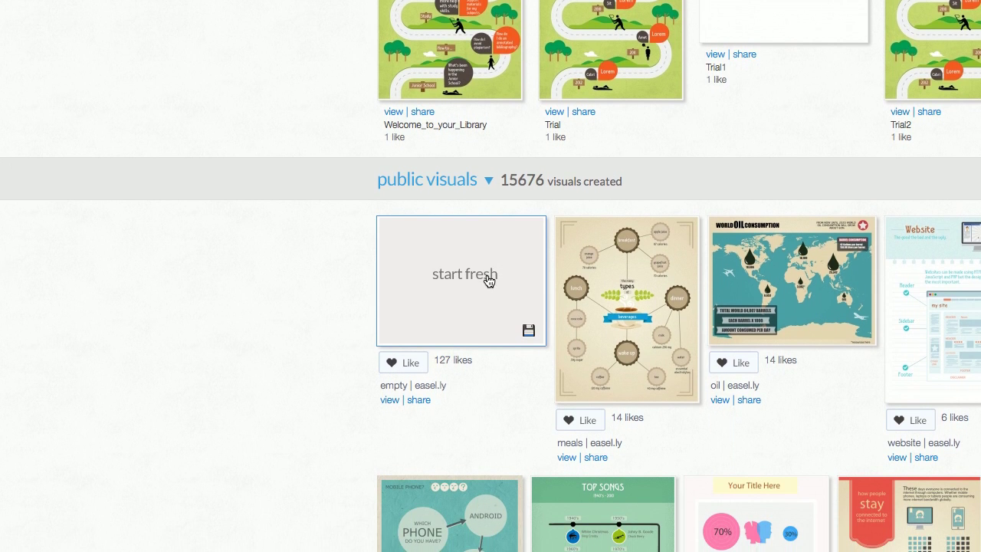
scroll(488, 281, "down", 1)
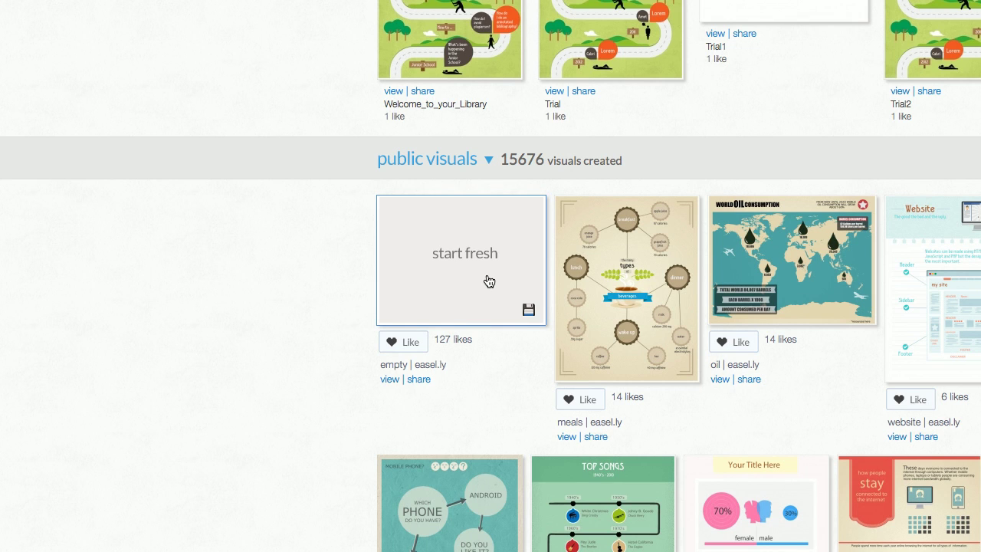
scroll(489, 282, "down", 3)
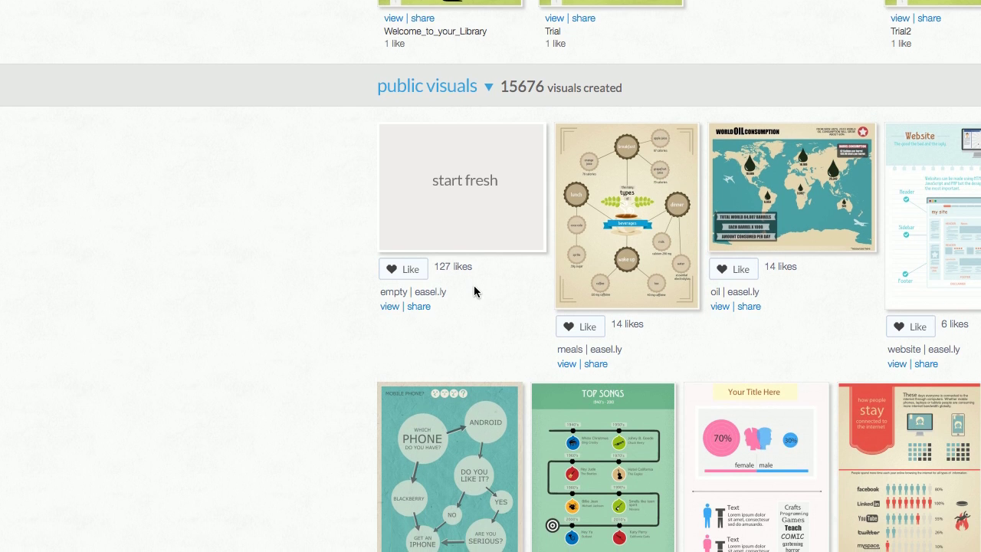
scroll(473, 282, "down", 3)
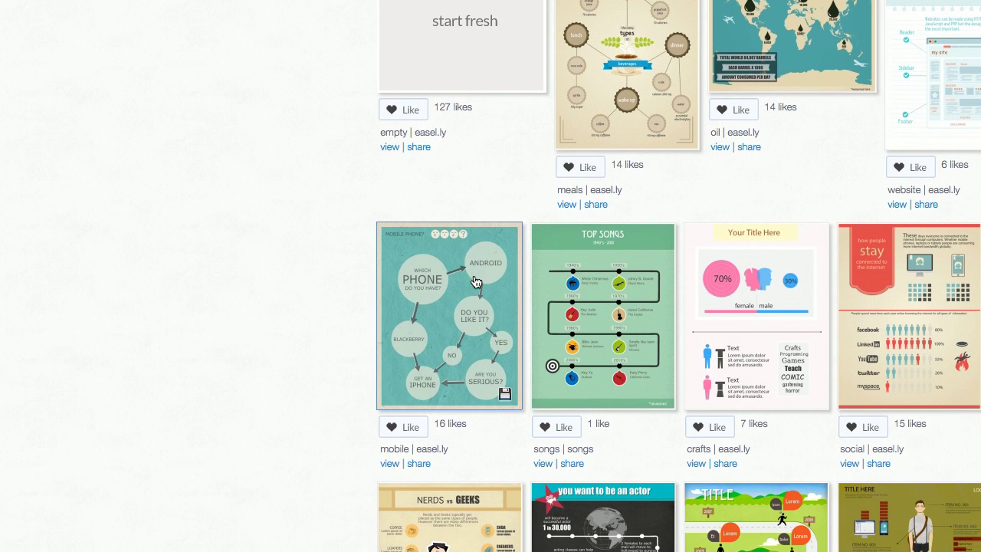
scroll(475, 281, "down", 5)
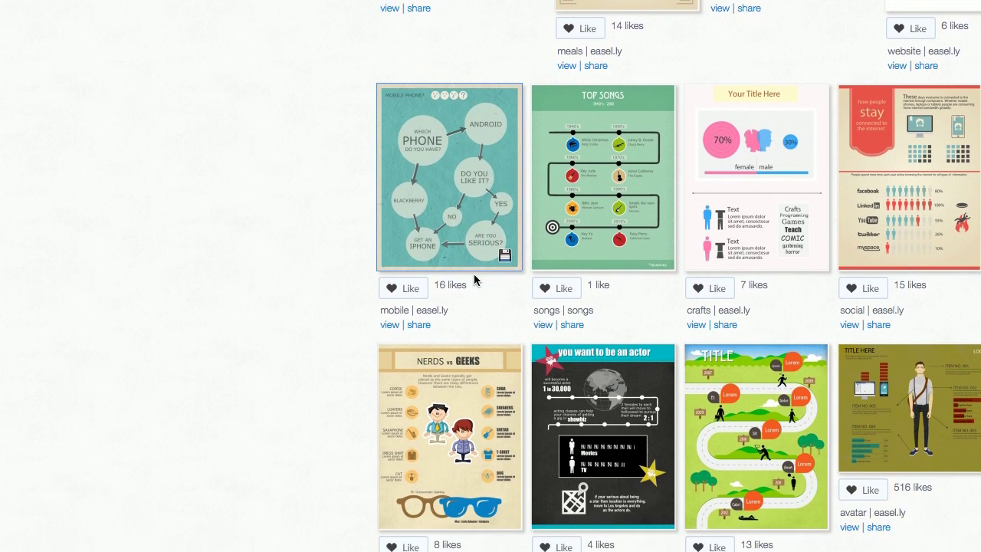
scroll(473, 281, "down", 3)
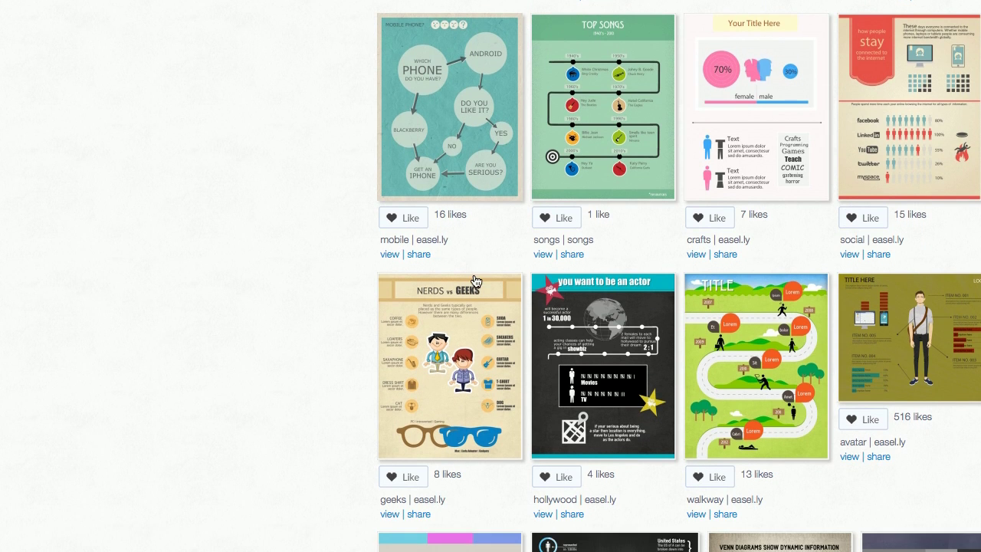
scroll(475, 280, "down", 1)
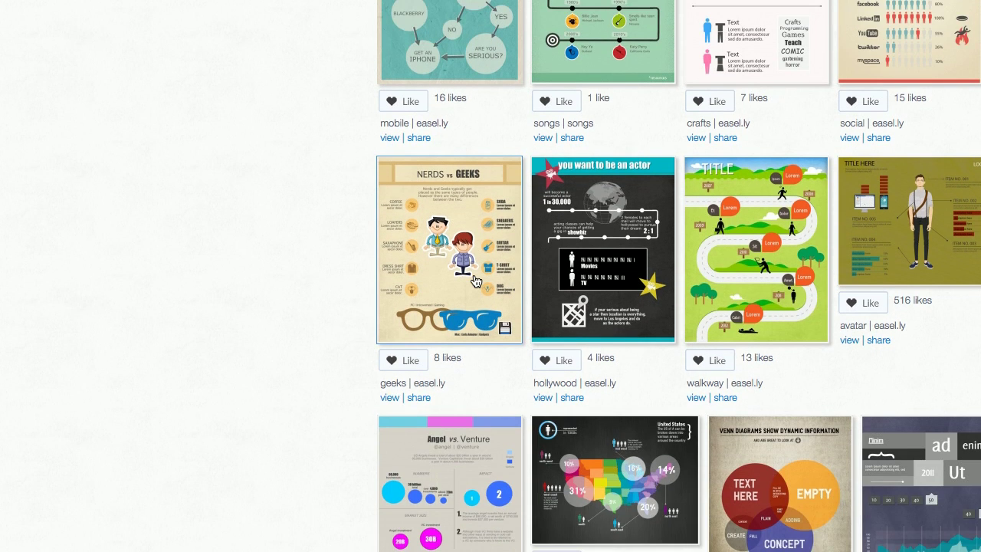
scroll(475, 281, "down", 3)
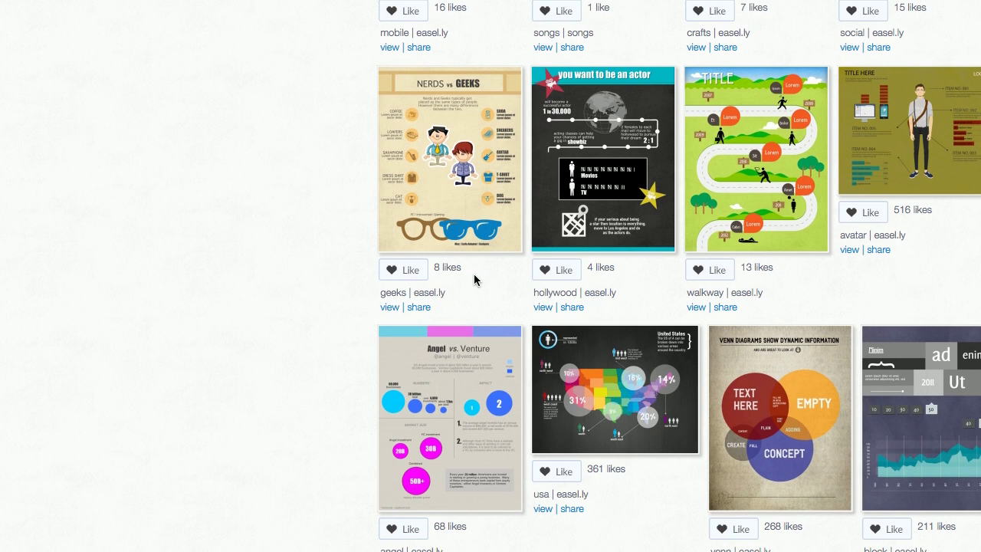
scroll(475, 281, "up", 10)
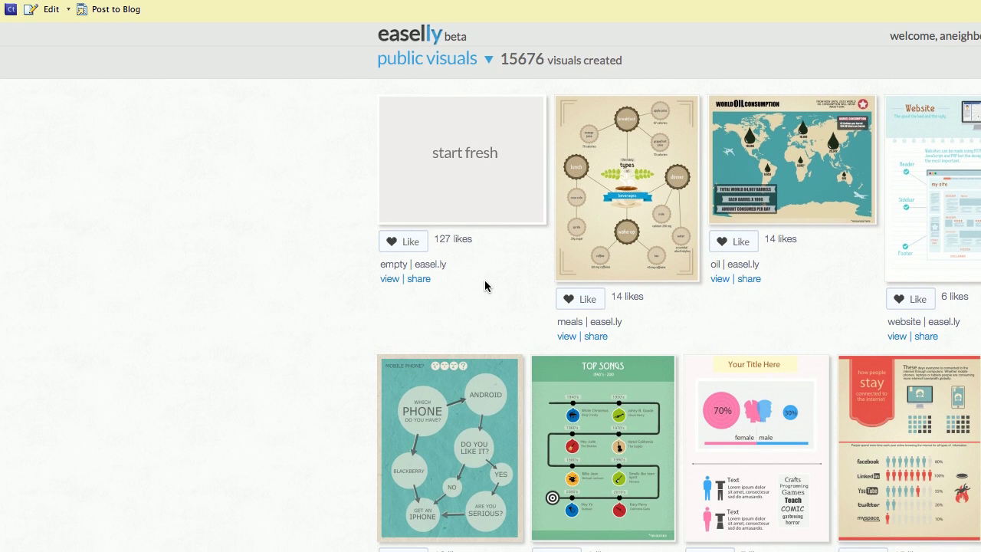
scroll(484, 280, "down", 5)
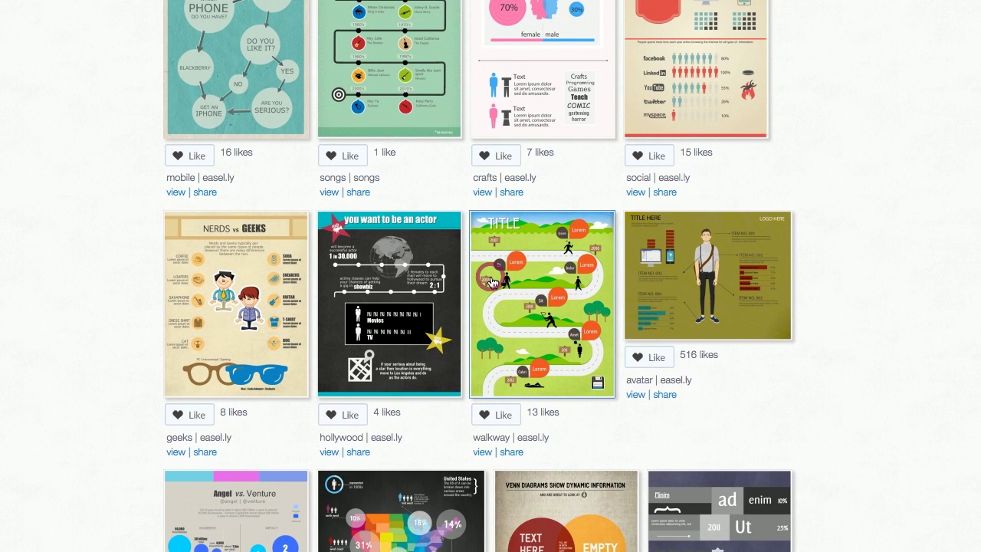
Load the walkway template from the public visuals gallery into the editor.
left_click(490, 281)
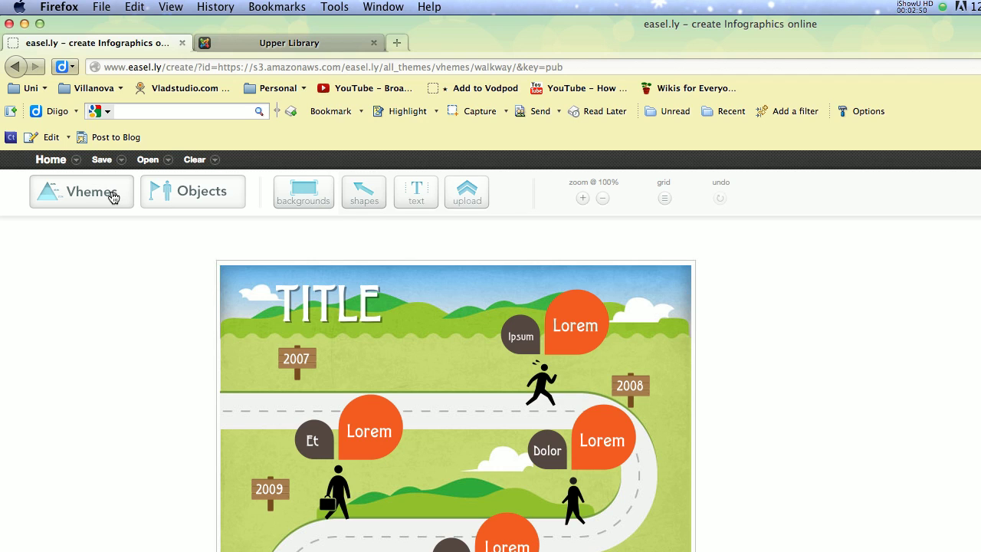
Browse object categories through animals, banners and icons to music, and place an acoustic guitar near Ipsum.
left_click(183, 197)
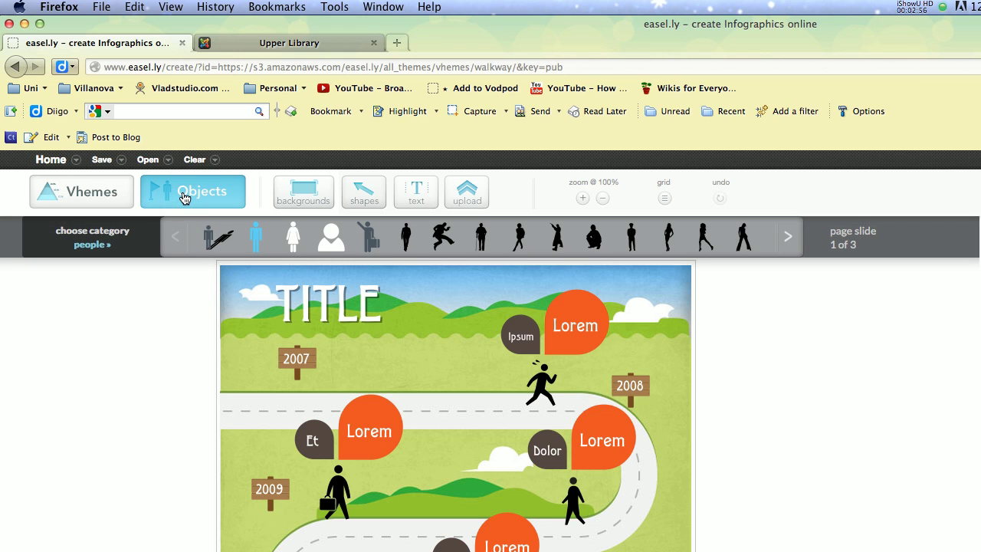
mouse_move(130, 241)
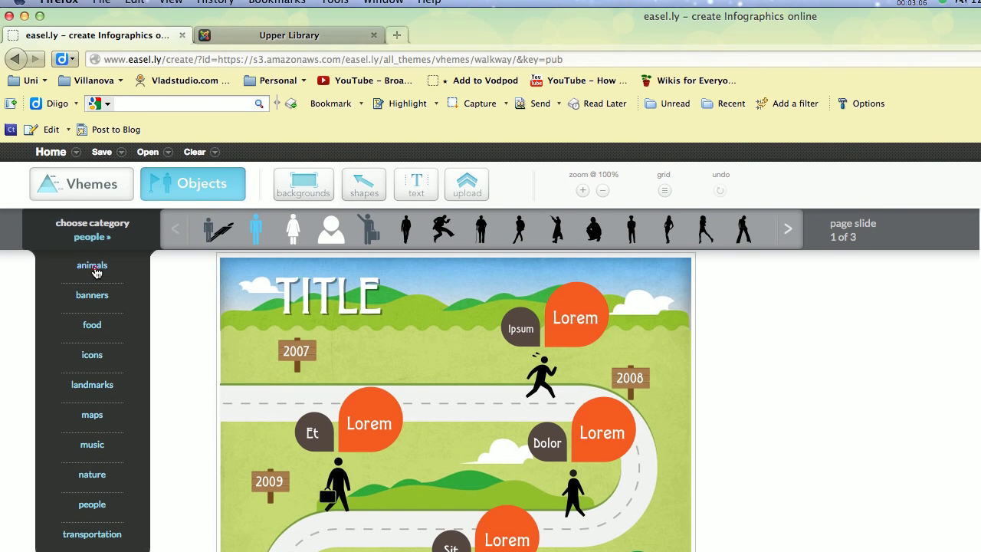
left_click(95, 221)
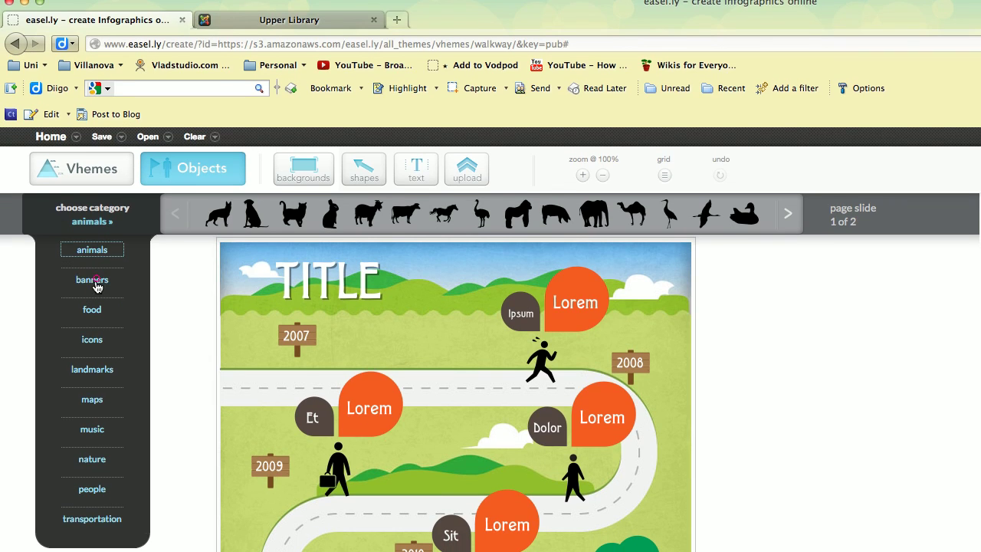
left_click(95, 305)
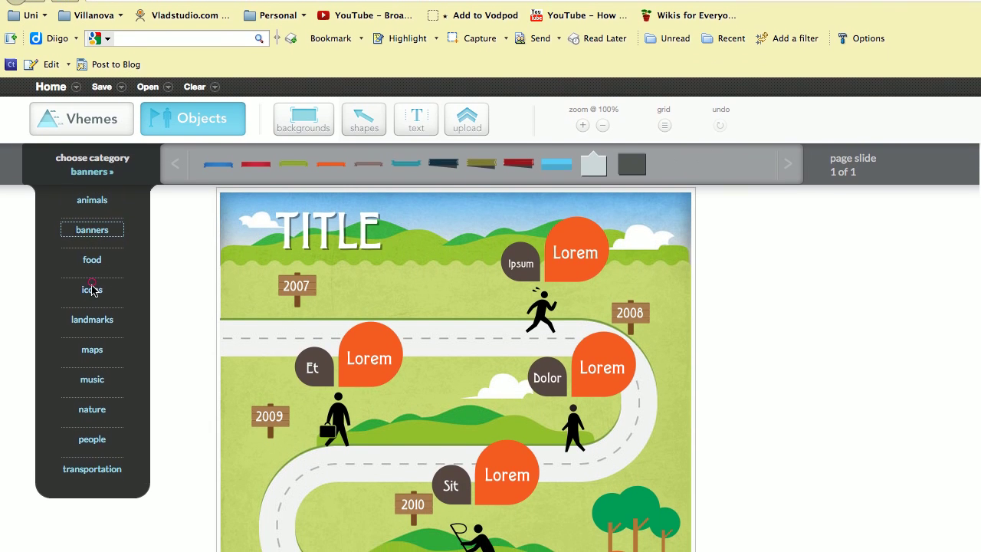
left_click(91, 290)
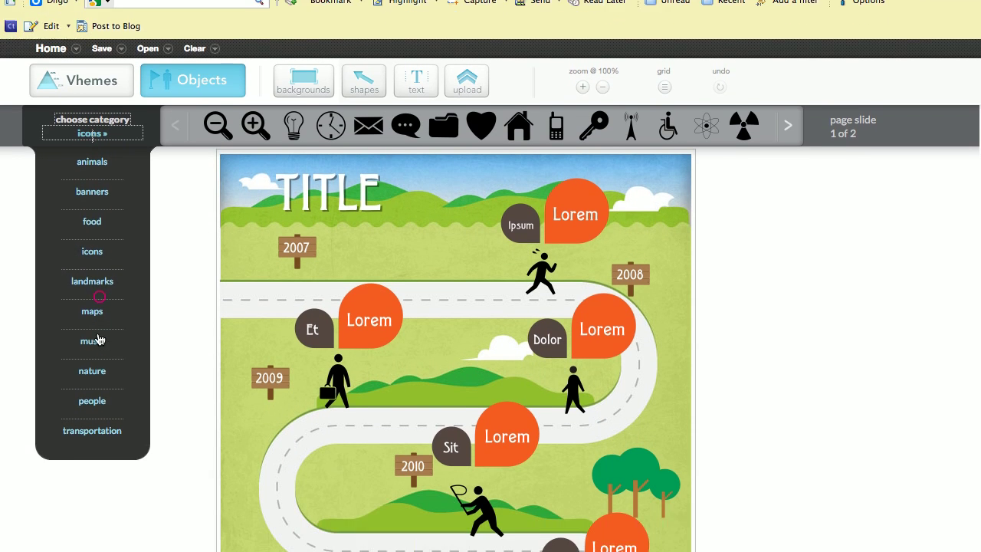
left_click(95, 453)
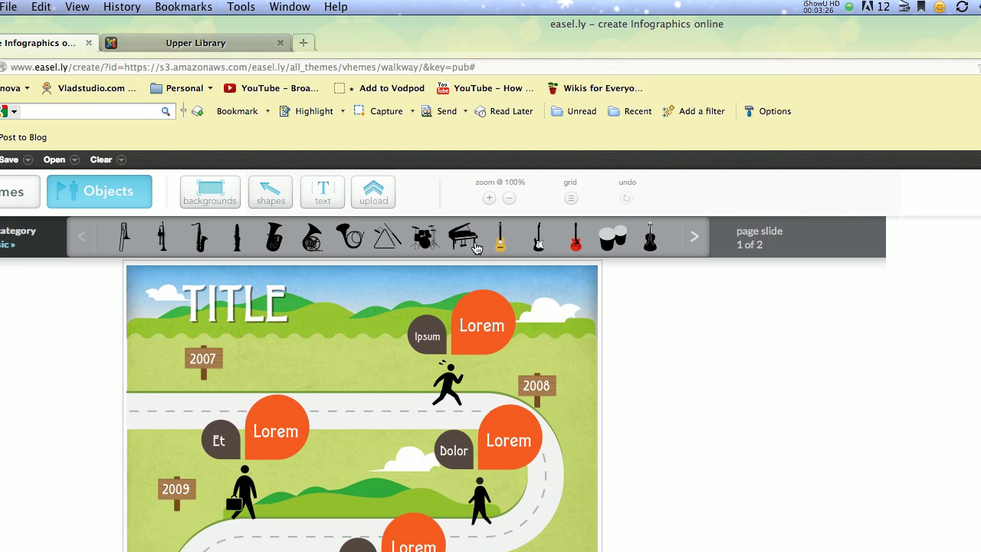
left_click_drag(494, 249, 462, 307)
left_click_drag(465, 293, 463, 275)
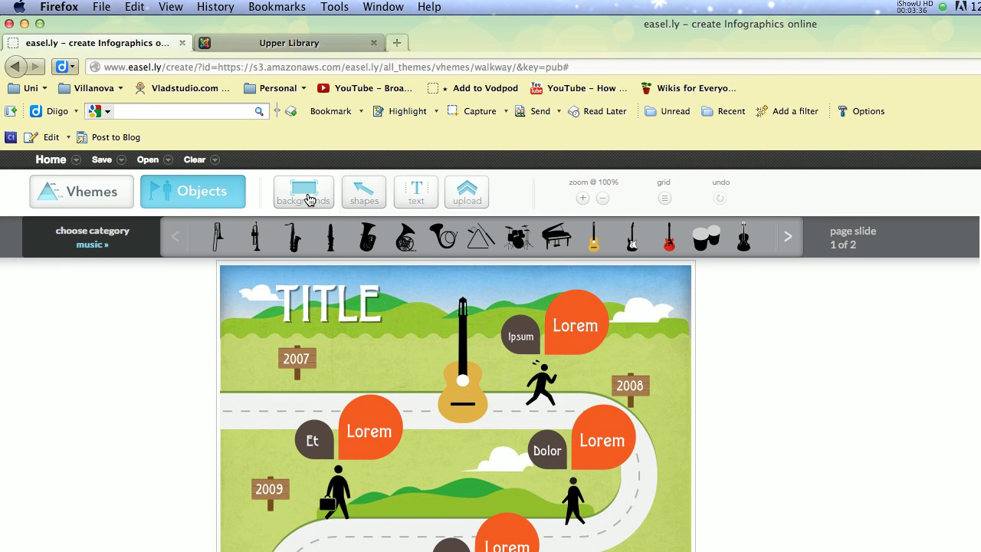
Page through the background swatches and apply the green hills-and-road landscape to the canvas.
left_click(309, 199)
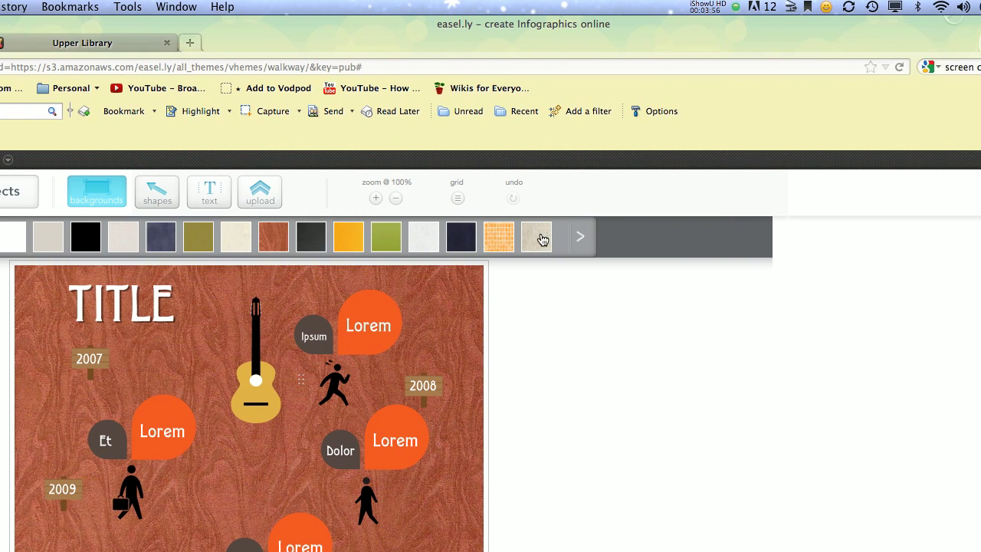
left_click(512, 240)
left_click(511, 240)
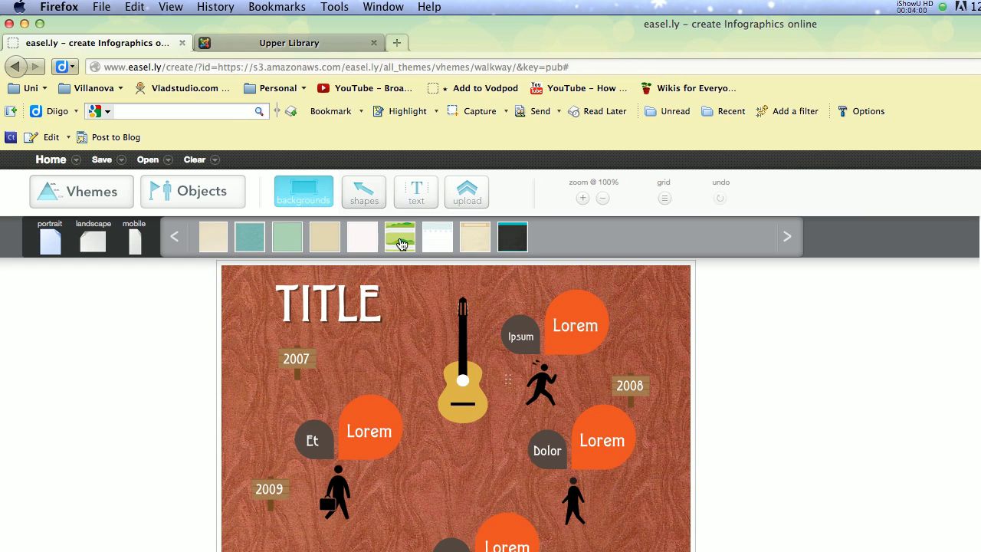
left_click_drag(399, 239, 411, 333)
left_click_drag(411, 289, 408, 285)
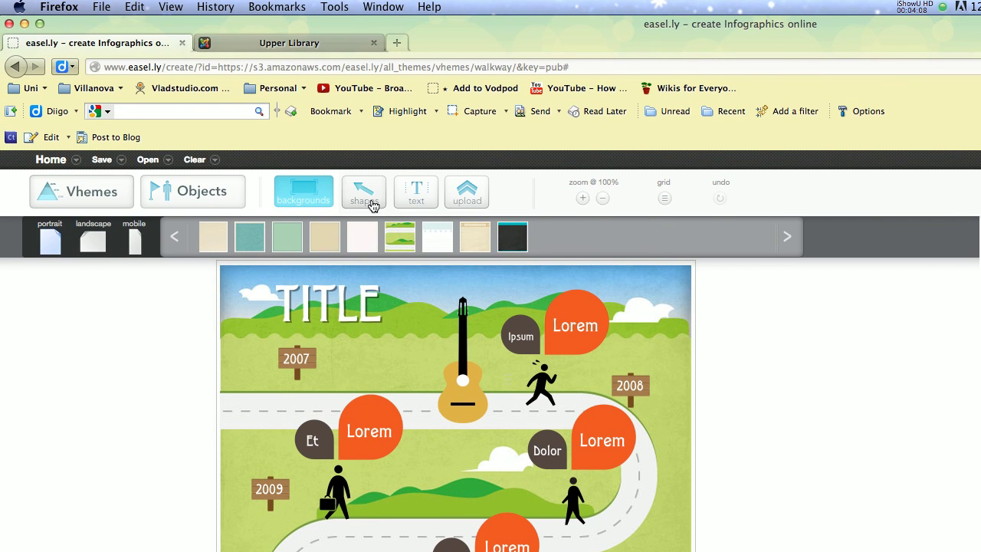
Page through the shapes strip, then bring up the Title, header and body text items.
left_click(370, 197)
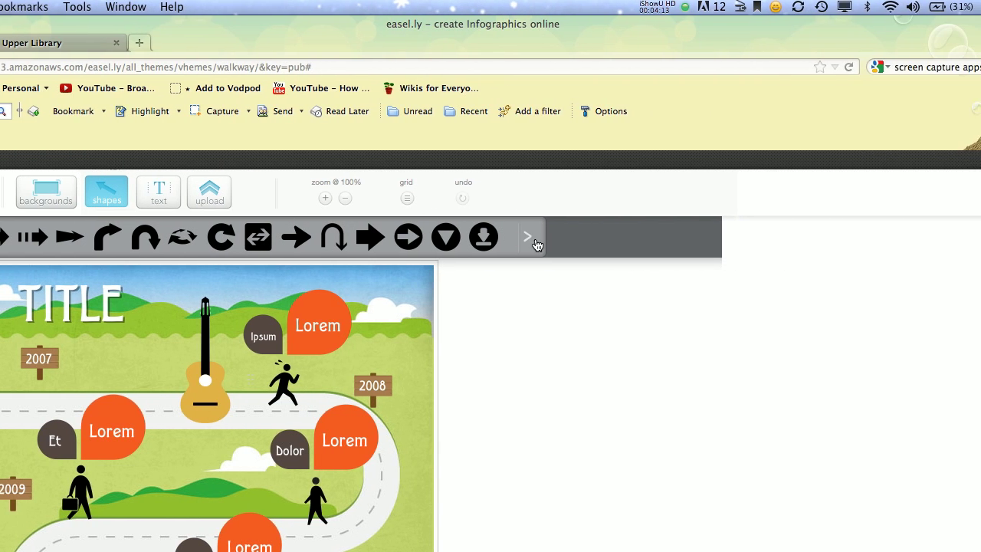
left_click(784, 238)
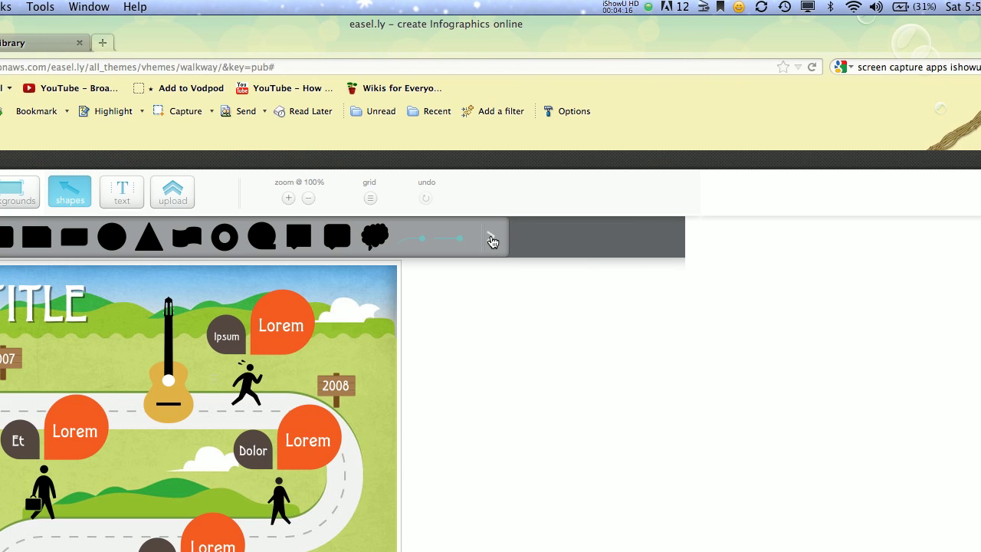
left_click(492, 239)
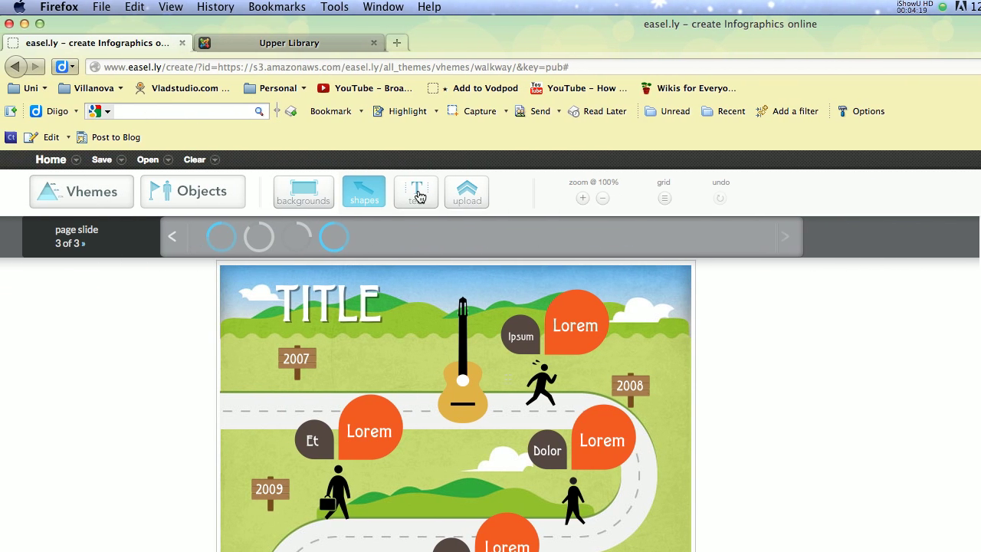
left_click(418, 195)
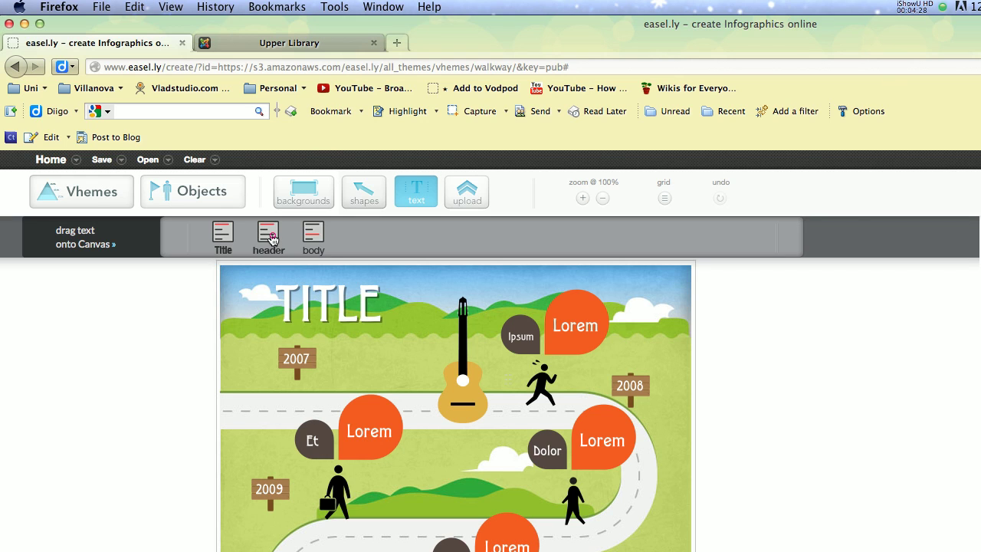
Drag a header text line onto the canvas and position it right of TITLE.
left_click_drag(269, 236, 420, 281)
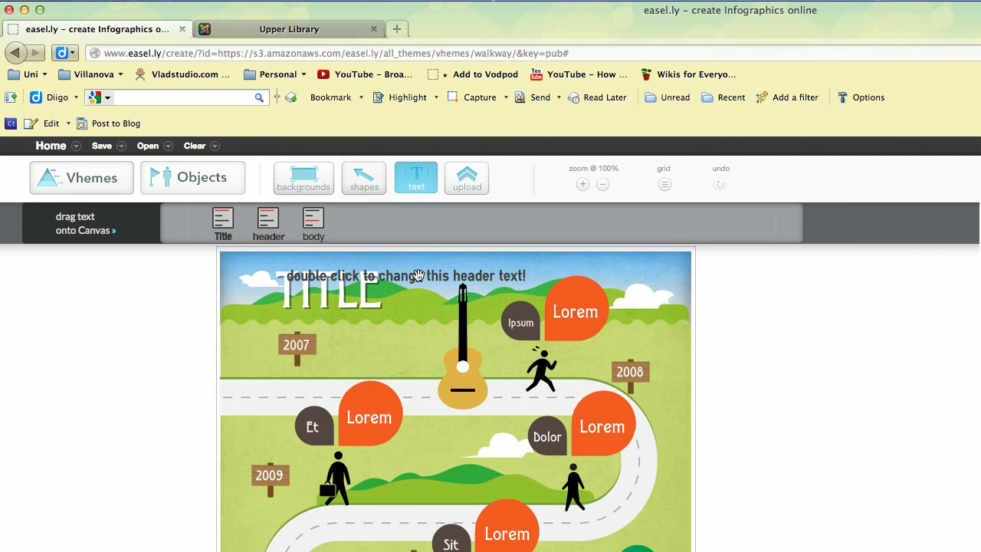
left_click_drag(420, 276, 535, 289)
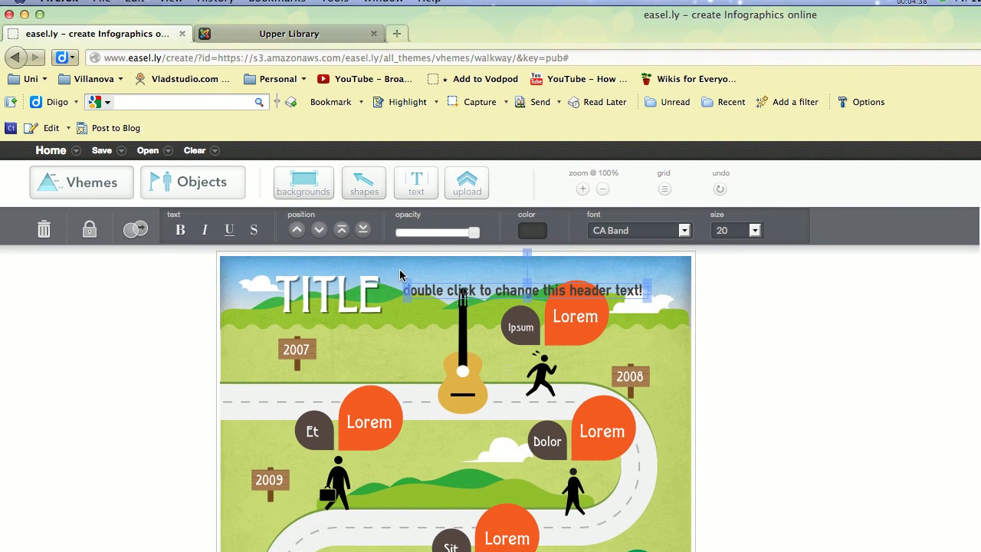
left_click(418, 193)
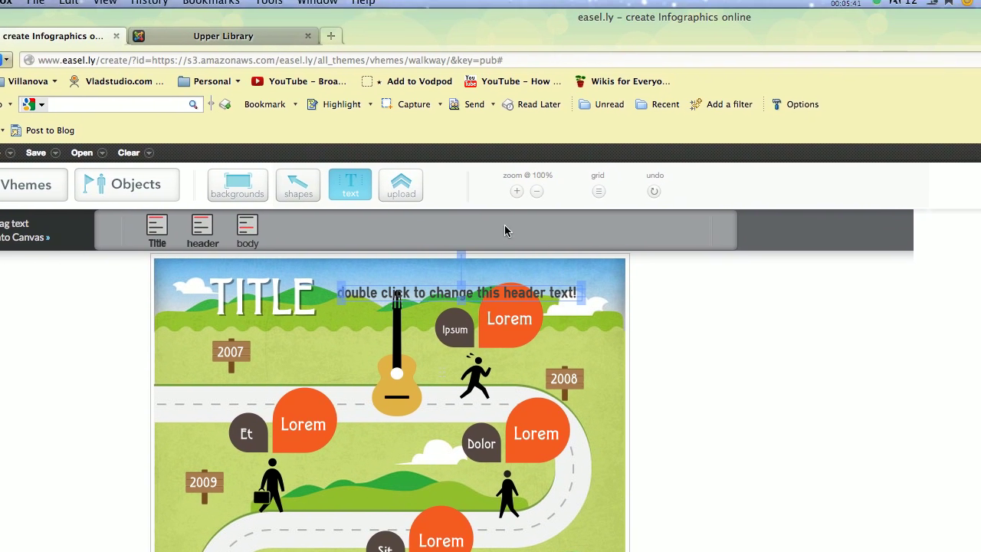
Zoom in on the title area, return to 100%, and delete the header text.
left_click(529, 159)
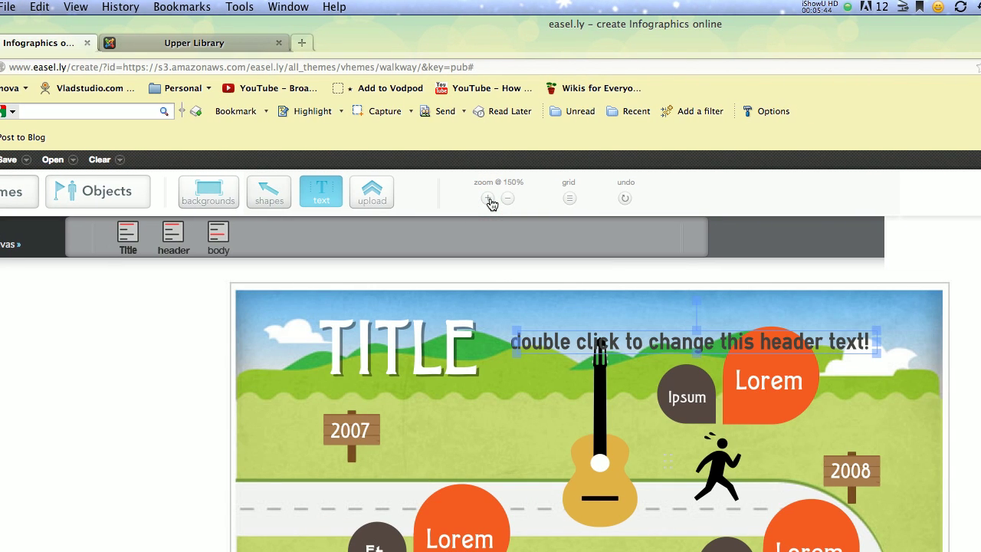
left_click(489, 199)
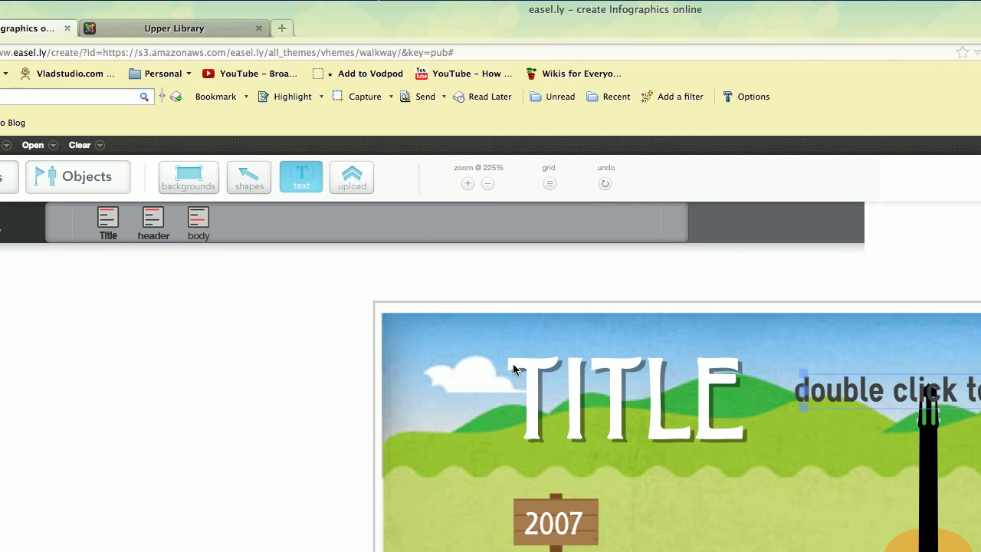
left_click(487, 184)
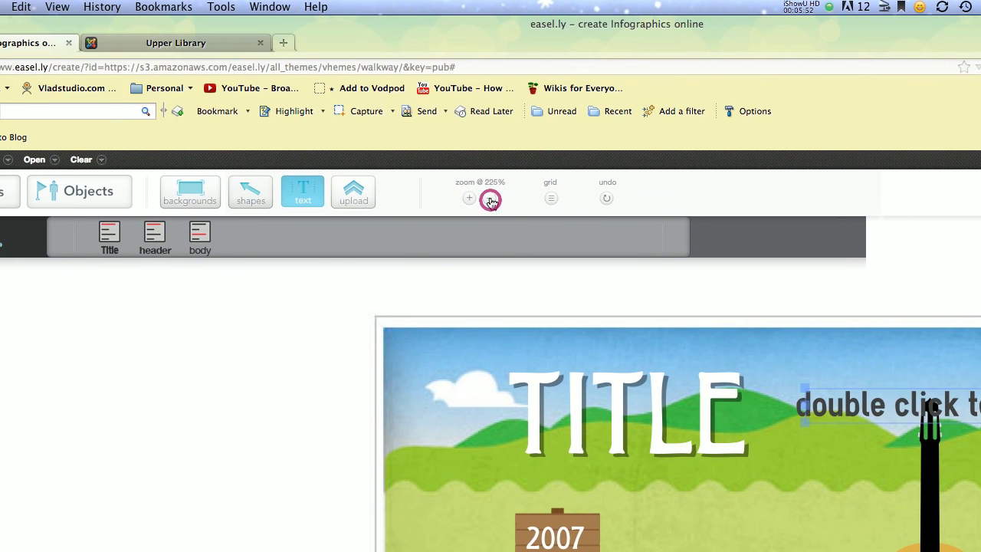
left_click(490, 201)
left_click(489, 200)
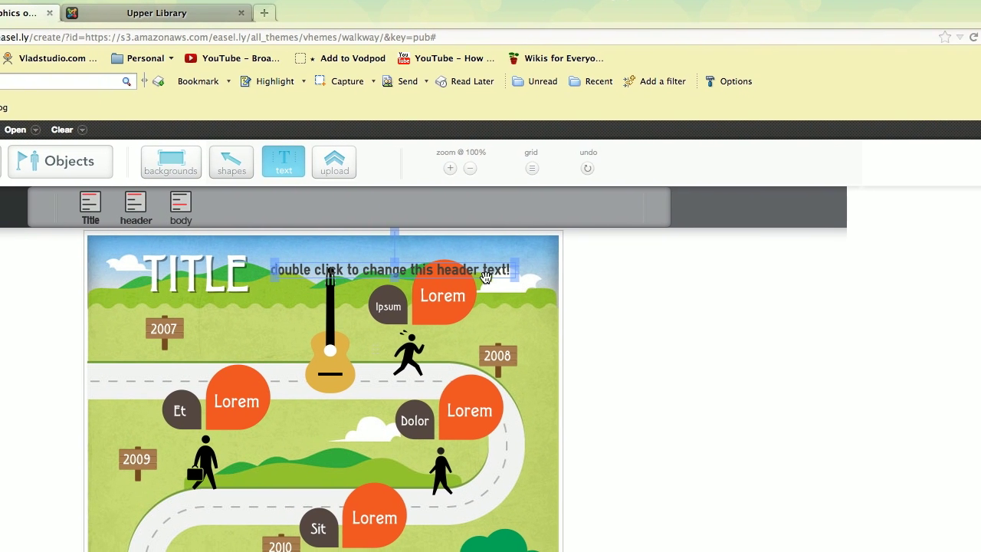
key("Delete")
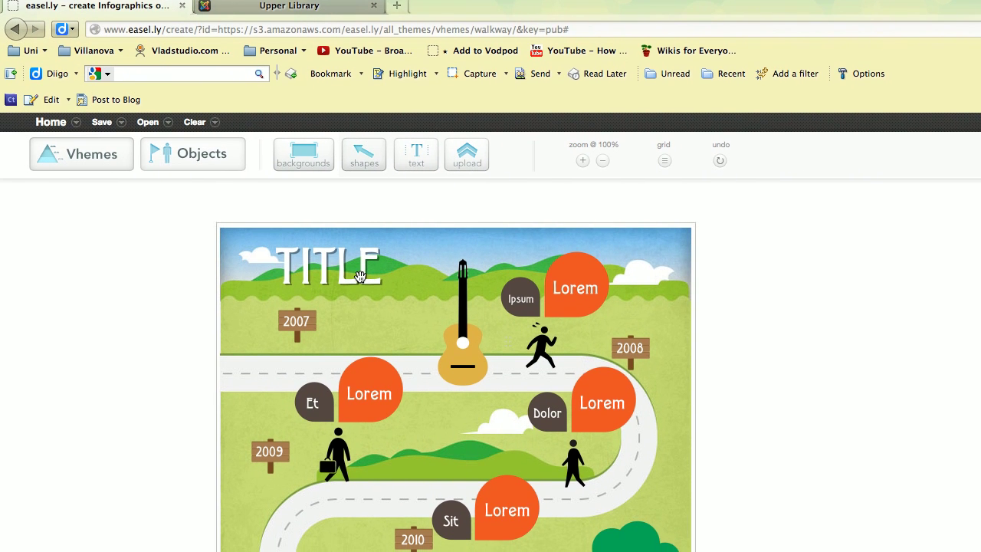
Replace the TITLE wording with 'Welcome to your Library', fixing the misspelled 'Welcome'.
left_click(344, 263)
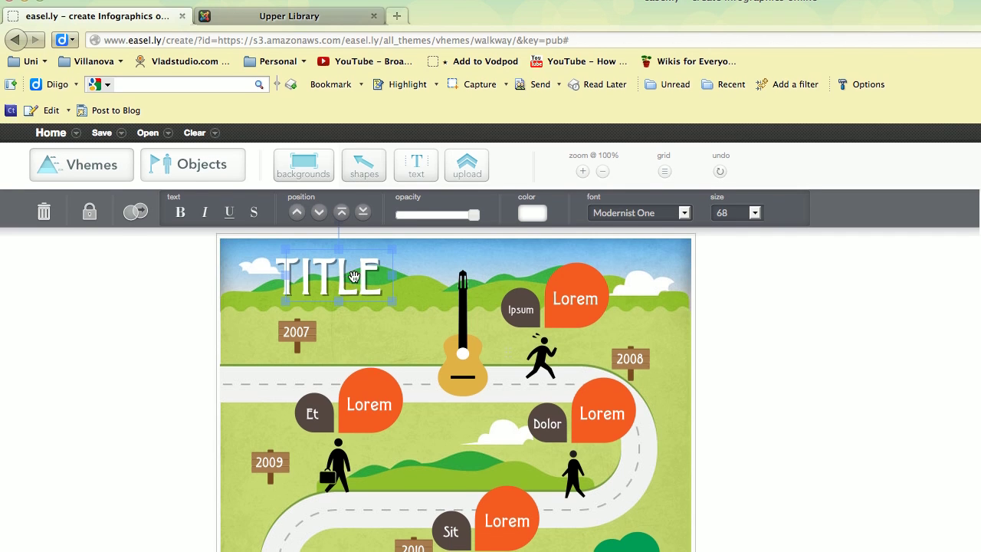
left_click(341, 292)
double_click(341, 275)
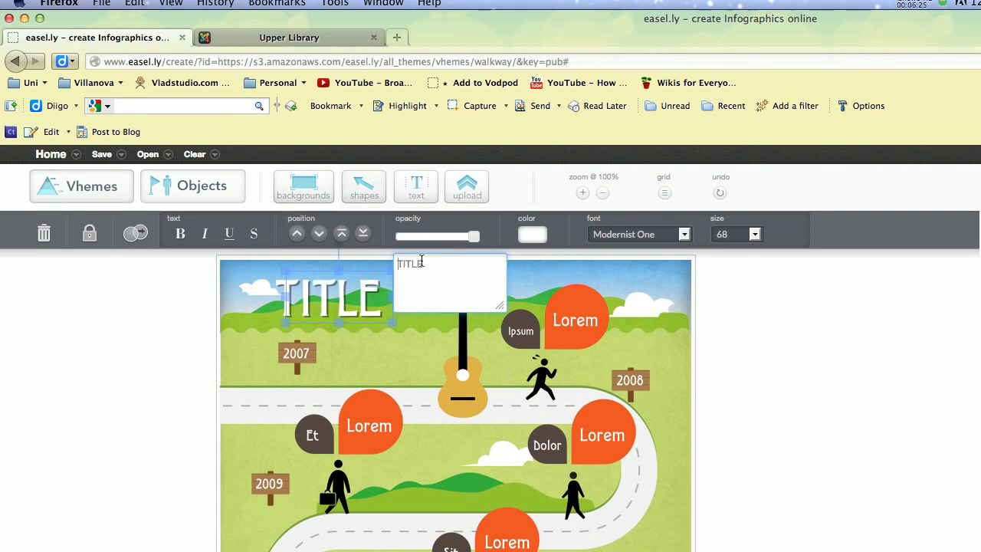
left_click(418, 228)
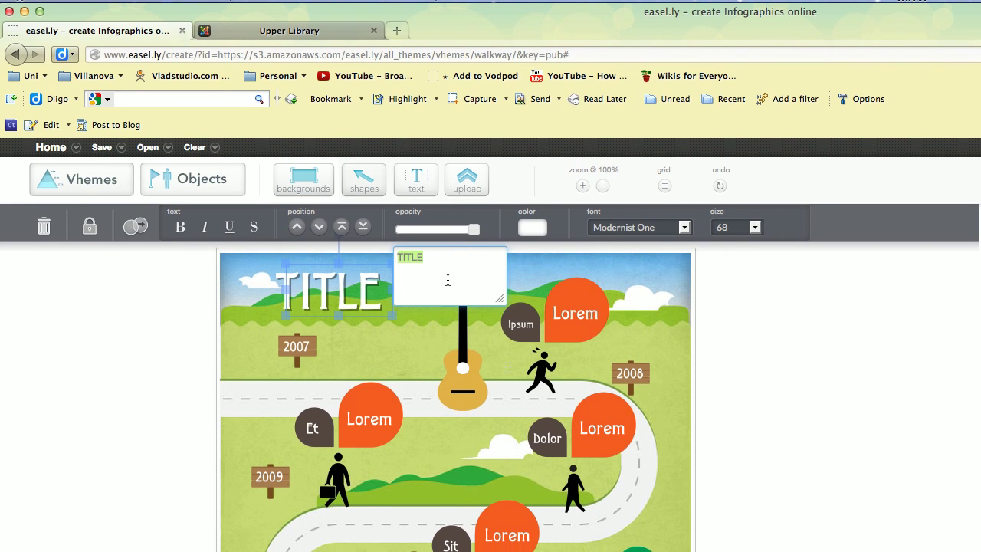
type("Welome to")
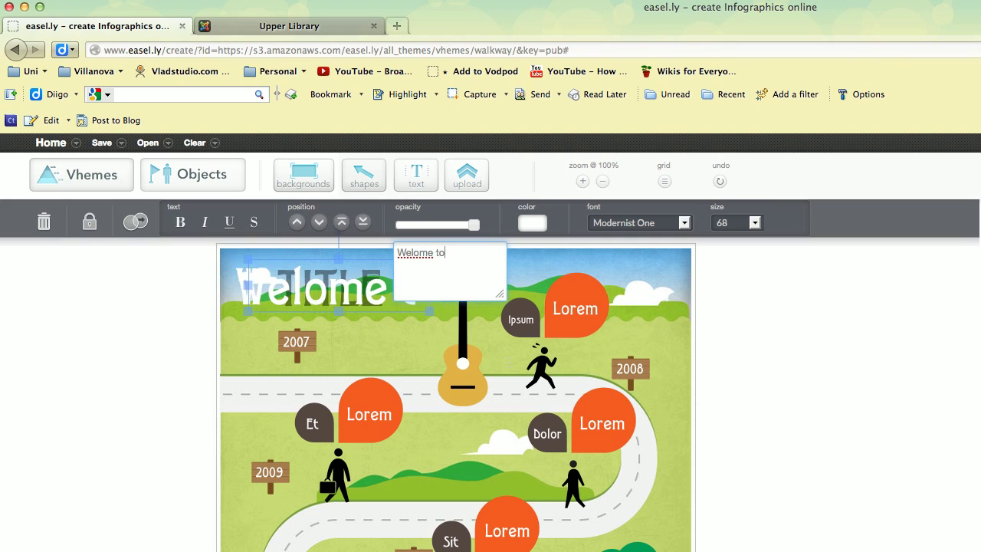
key("BackSpace")
key("BackSpace")
key("BackSpace")
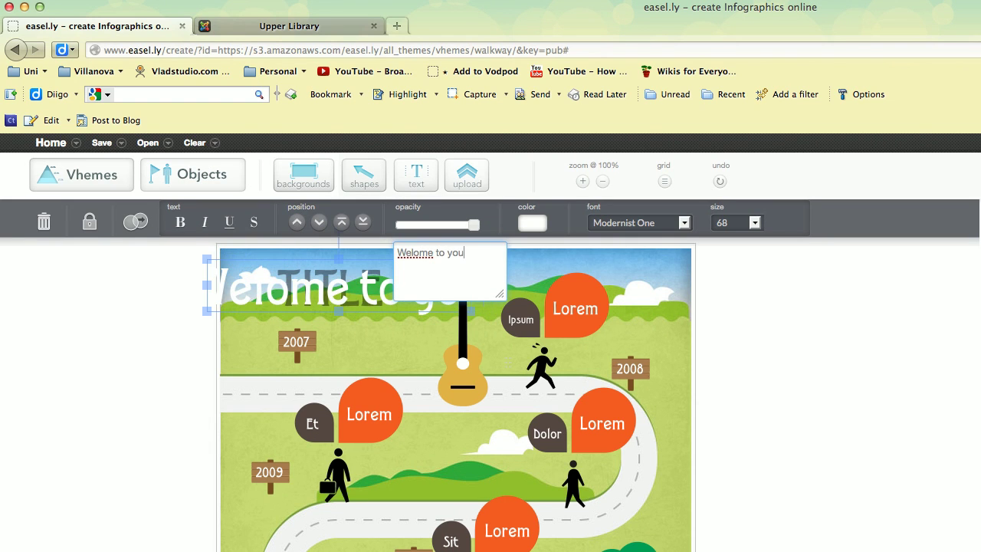
type("r Librar")
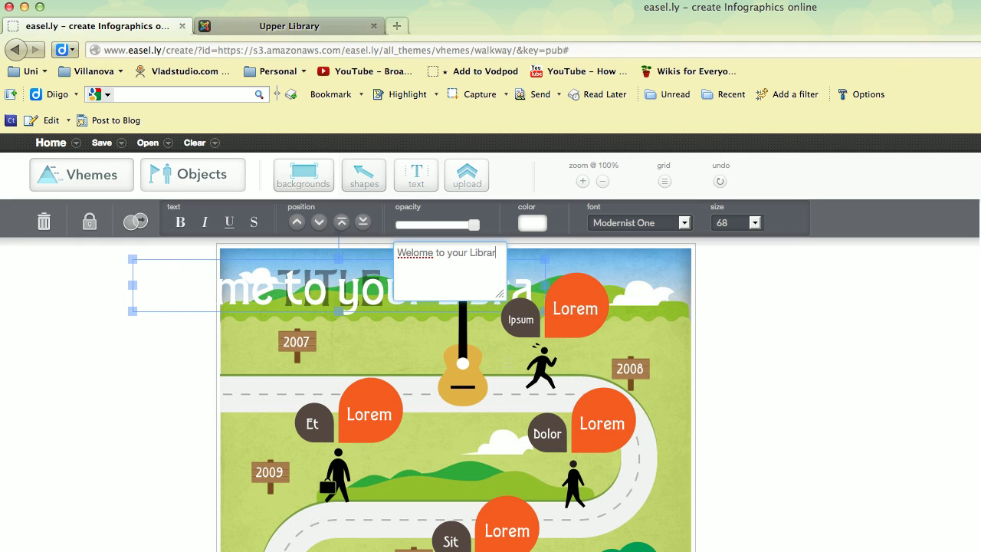
type("y")
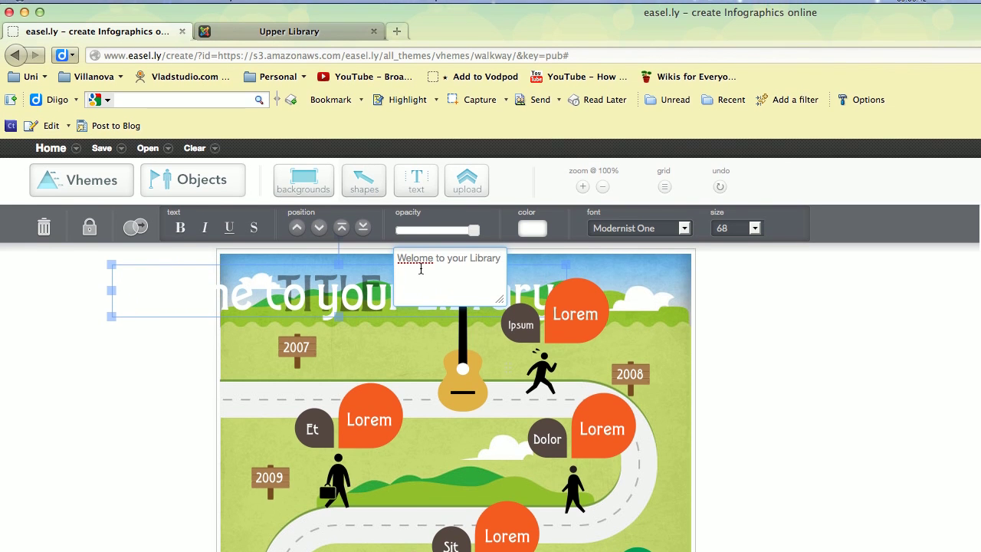
left_click(414, 252)
type("c")
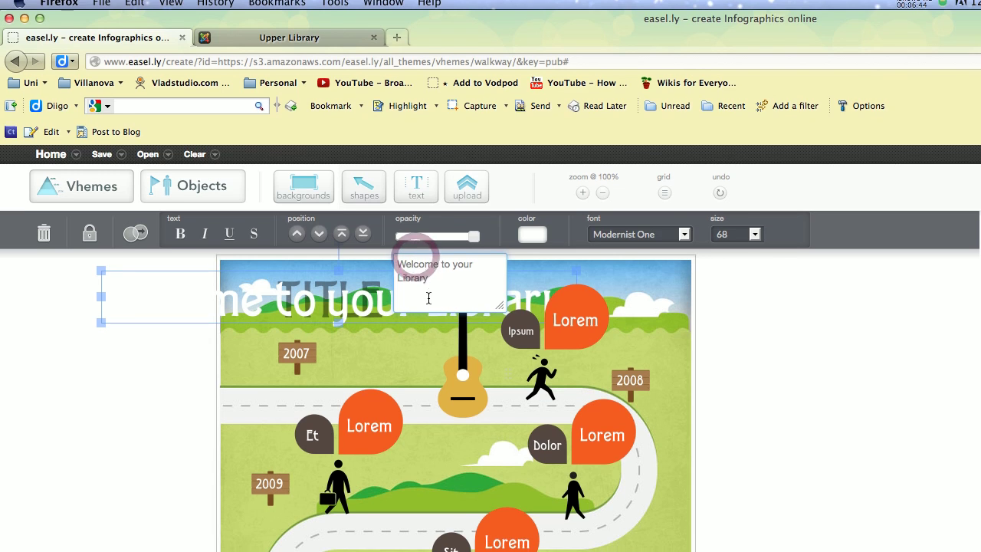
left_click(368, 274)
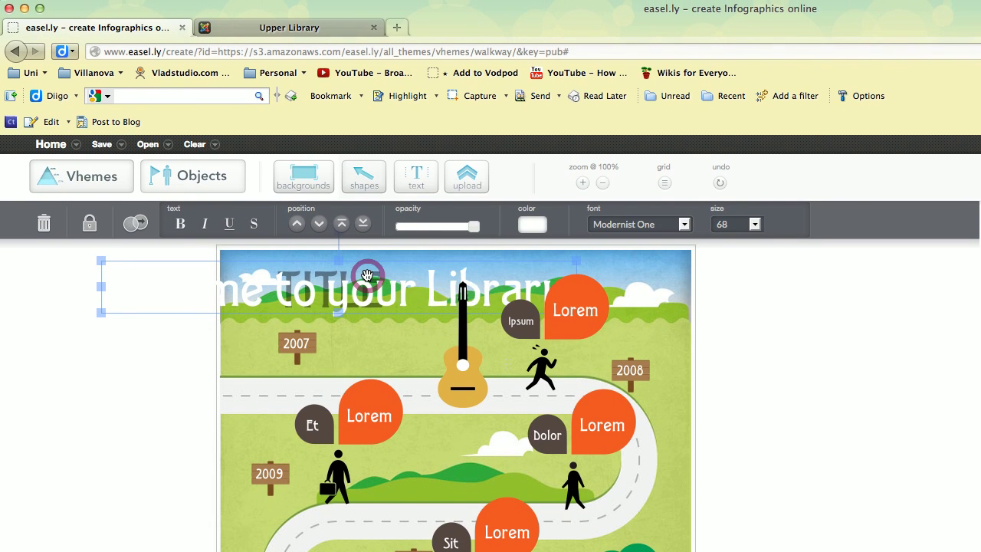
Move the title up, shrink it to fit the canvas width, and select the guitar.
left_click(381, 278)
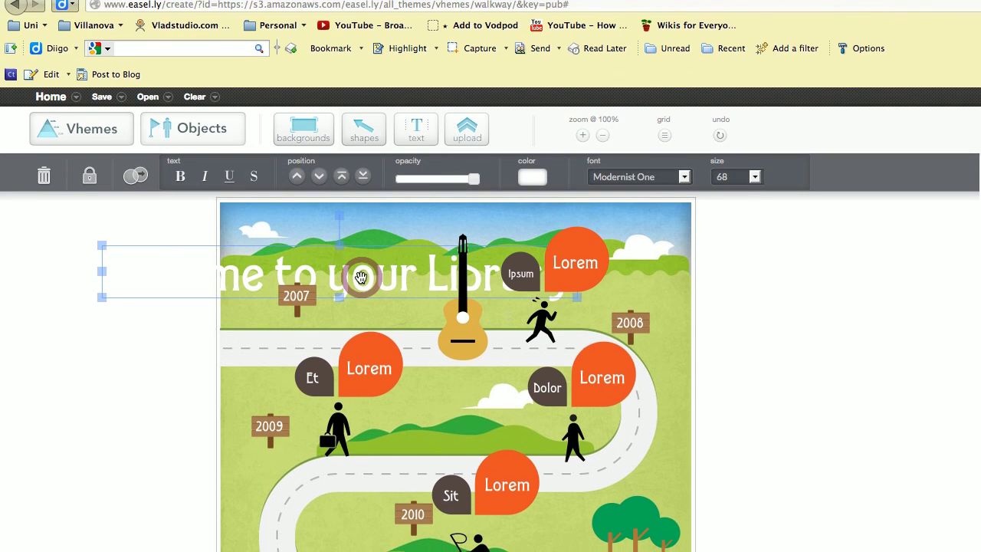
left_click_drag(359, 269, 376, 240)
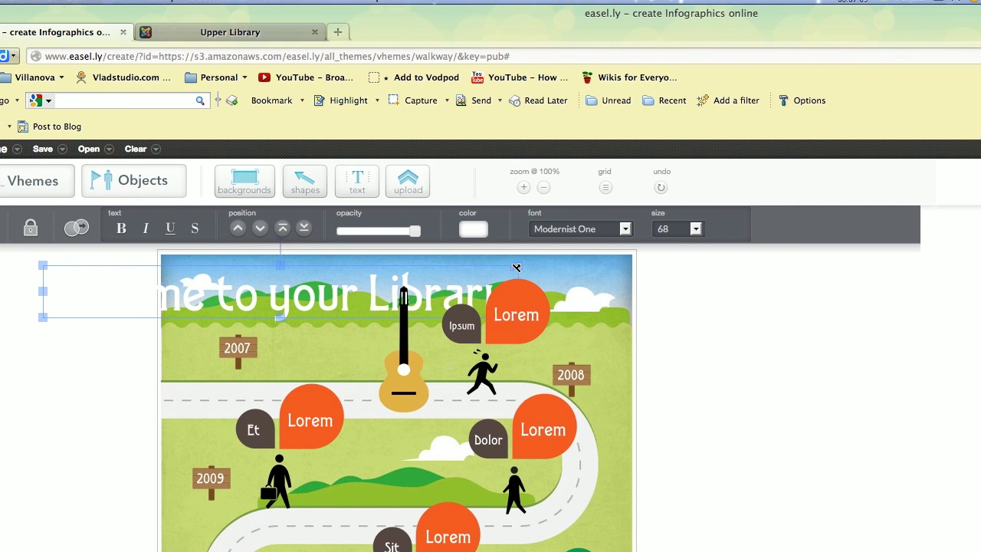
left_click_drag(516, 267, 474, 273)
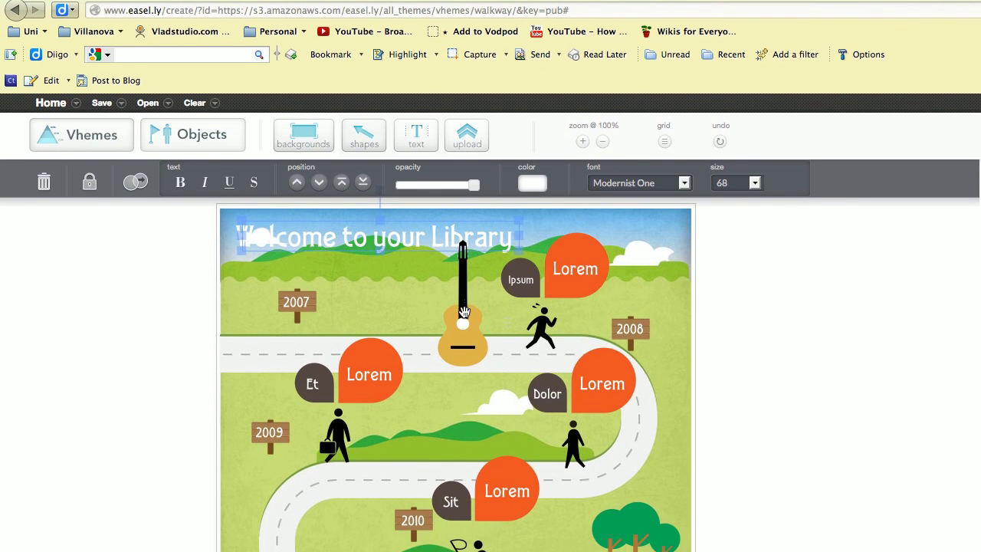
left_click(464, 345)
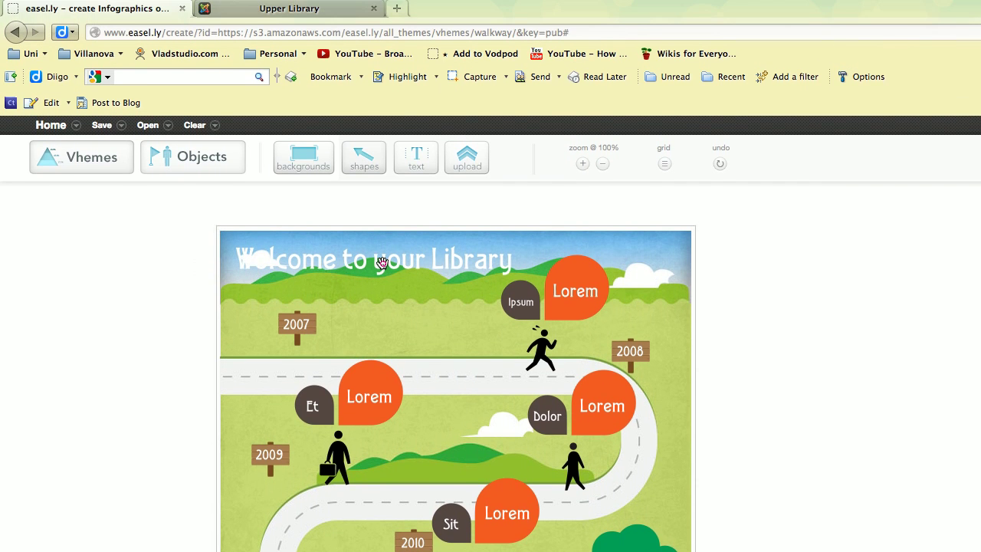
Recolour the 'Welcome to your Library' heading dark olive, then deselect it.
left_click(383, 208)
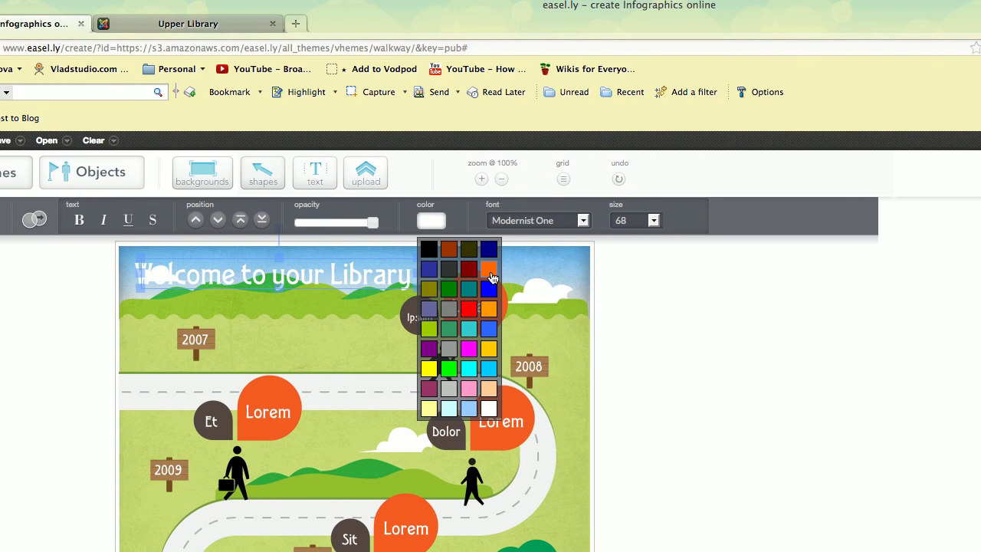
left_click(490, 272)
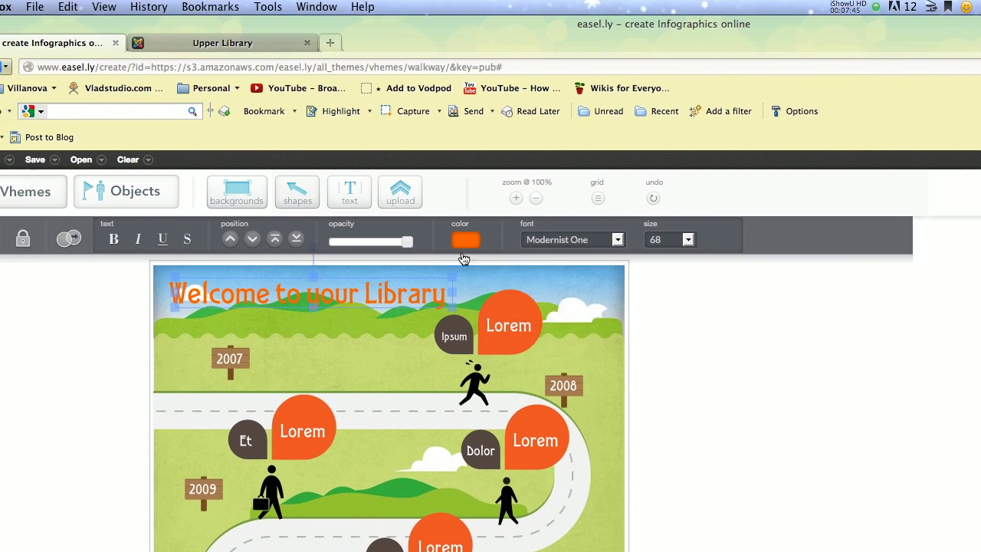
left_click(431, 224)
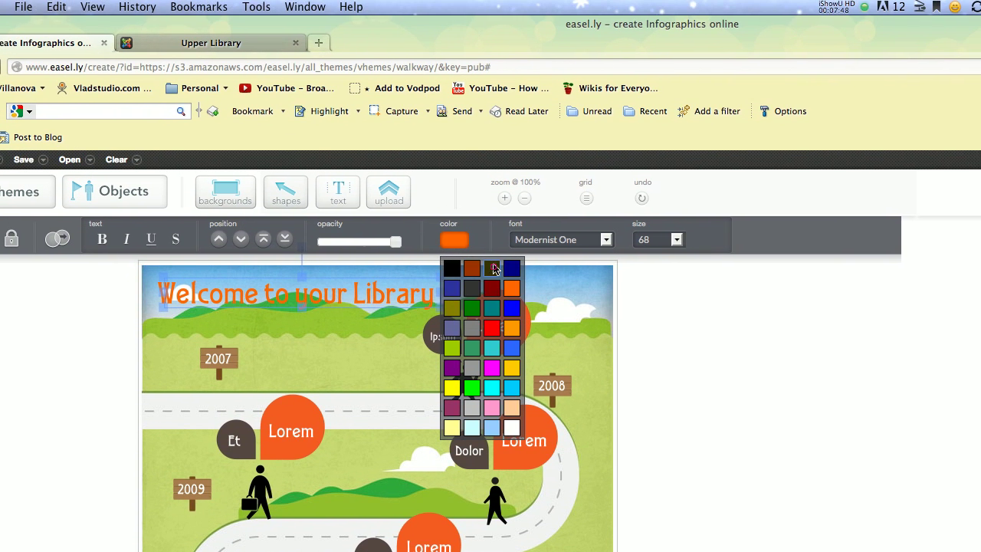
left_click(492, 268)
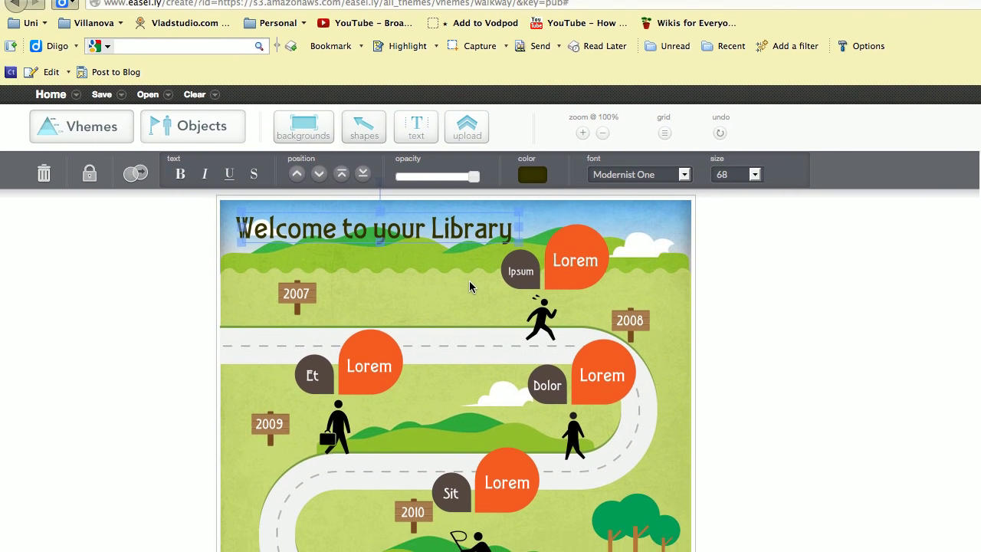
left_click(470, 286)
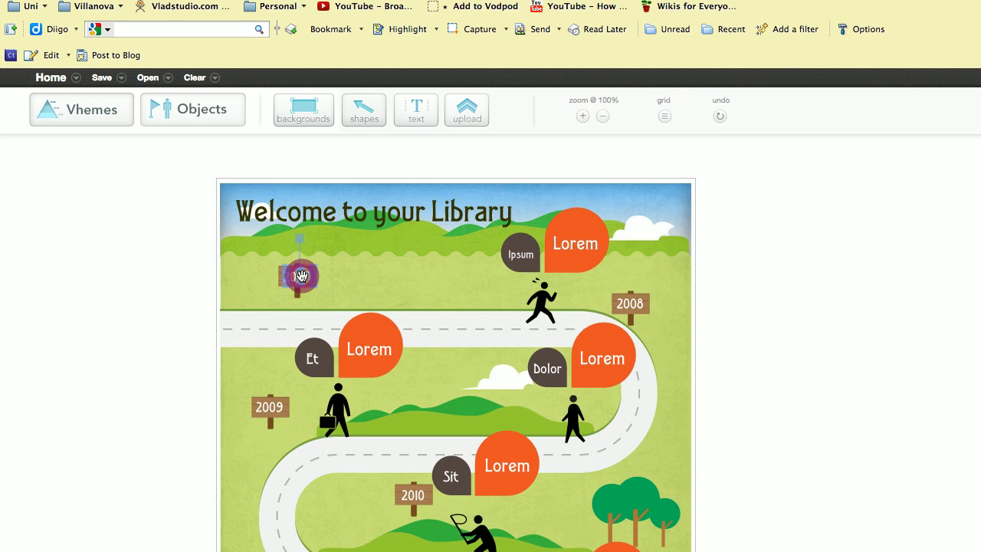
Replace the first signpost's 2007 label with 'Home'.
left_click(301, 276)
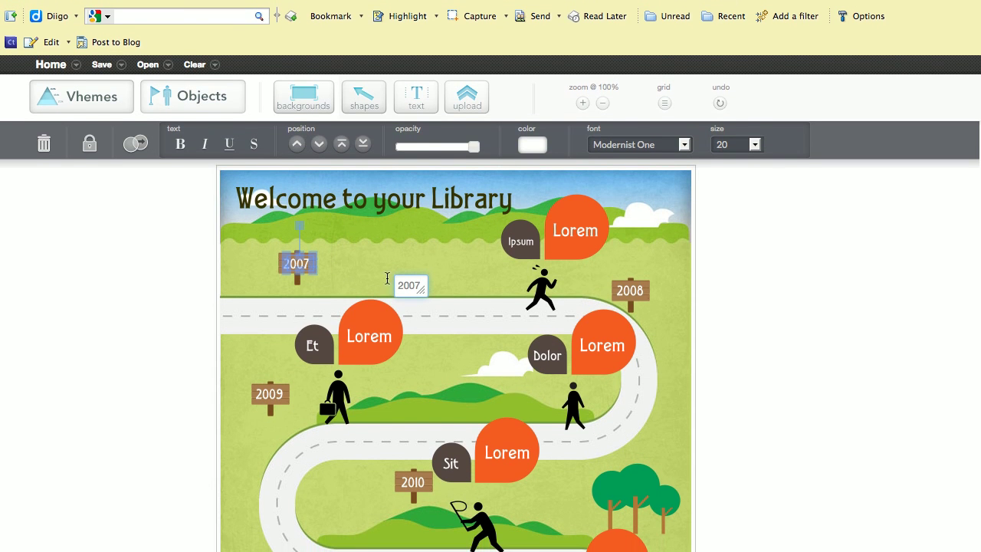
left_click(409, 285)
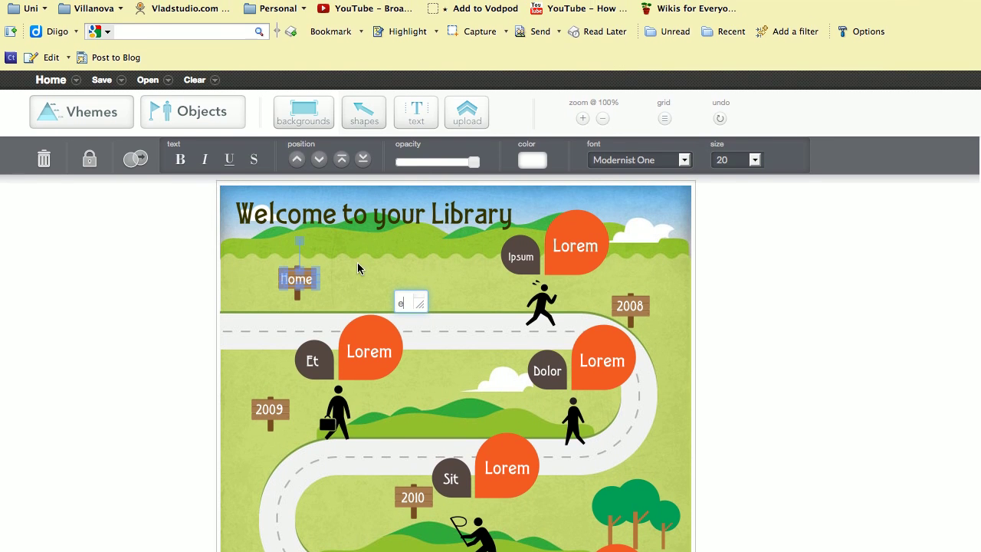
left_click(352, 246)
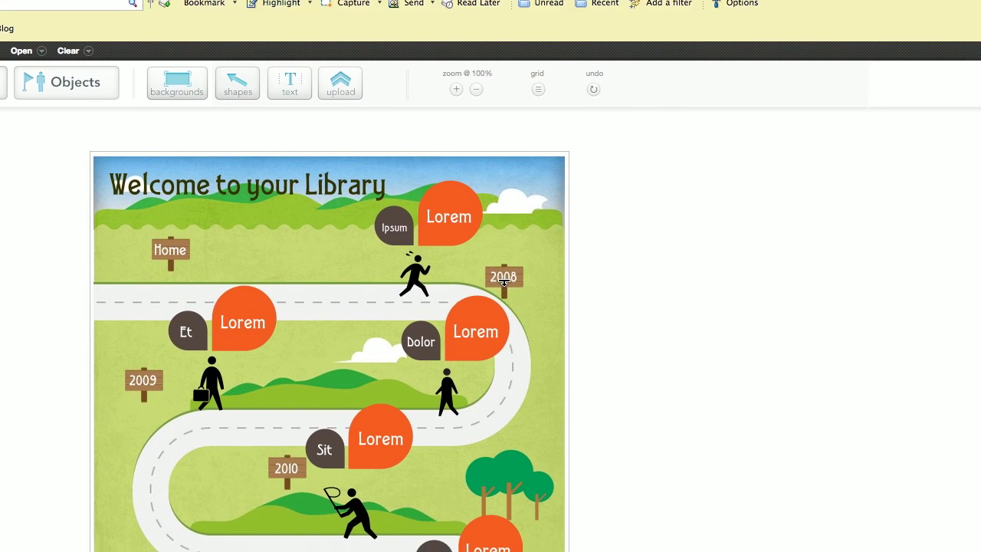
Change the 2008 signpost's label to 'Information'.
left_click(536, 289)
left_click(493, 275)
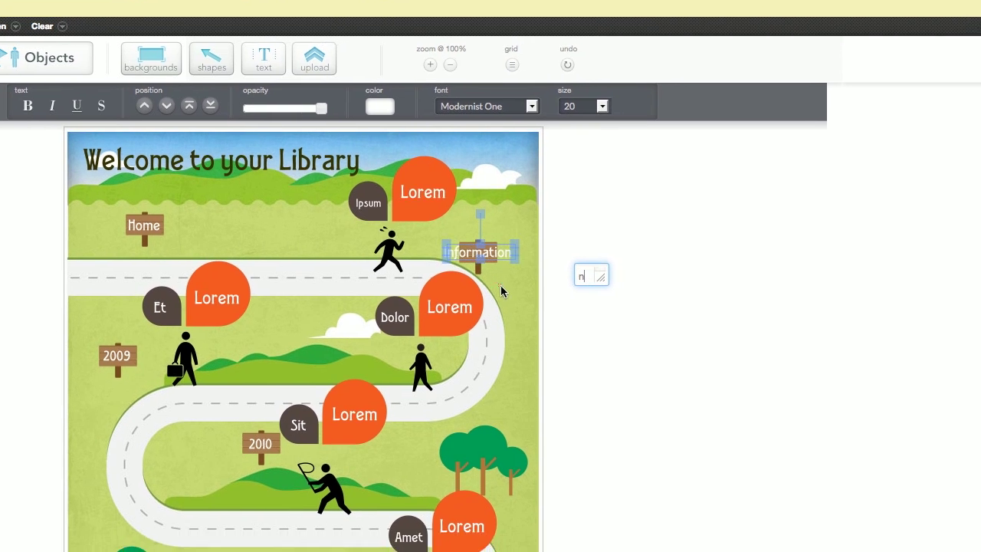
left_click(516, 313)
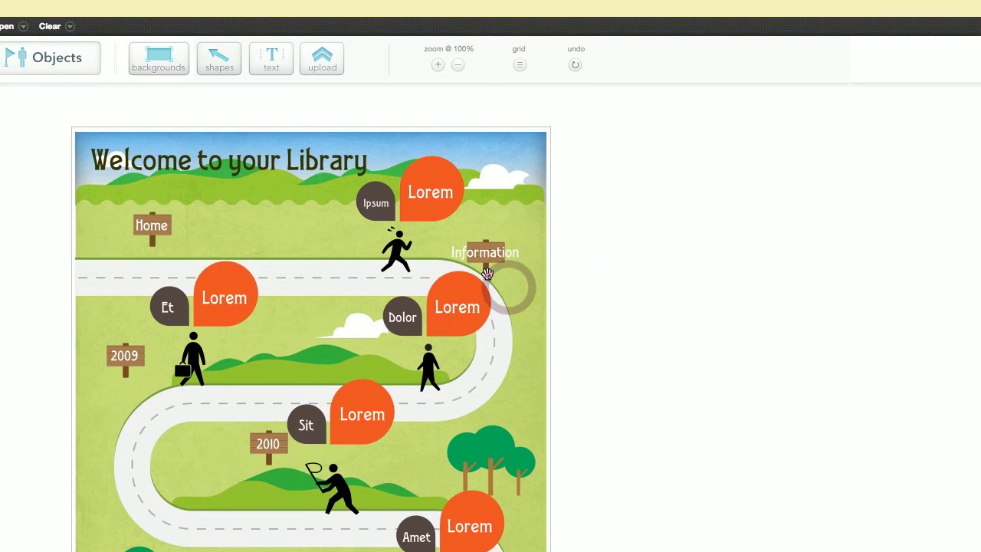
Enlarge the Information signpost so the whole word fits on it.
left_click(473, 268)
left_click(490, 276)
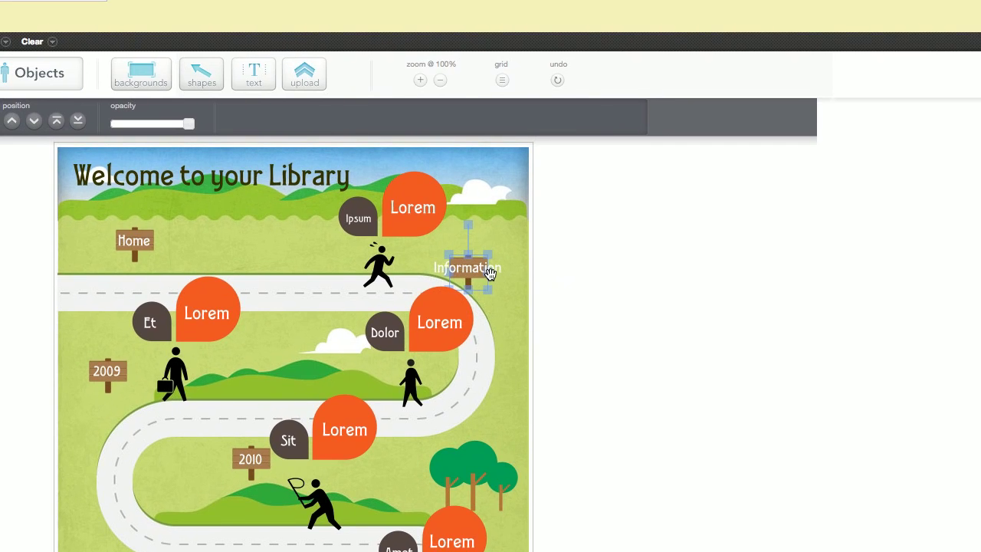
left_click(490, 279)
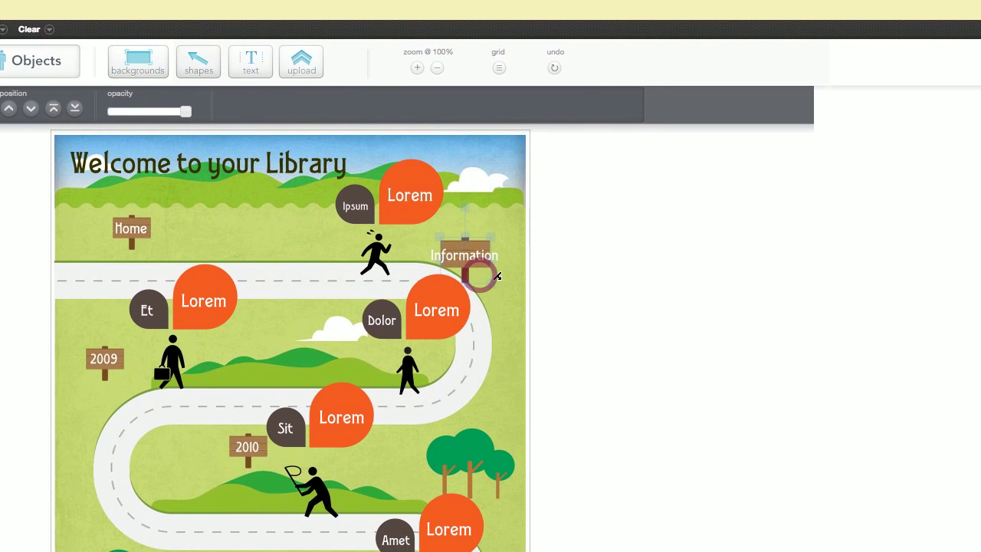
left_click(488, 273)
left_click(491, 274)
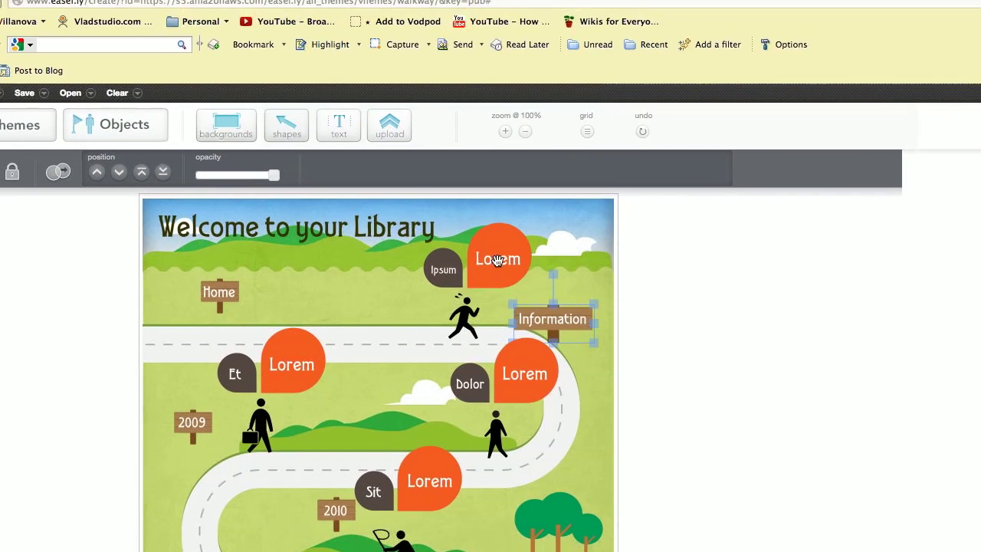
left_click(501, 240)
Replace the orange bubble's Lorem with 'What is a RSS Feed?' on two lines, shrunk to fit.
double_click(491, 274)
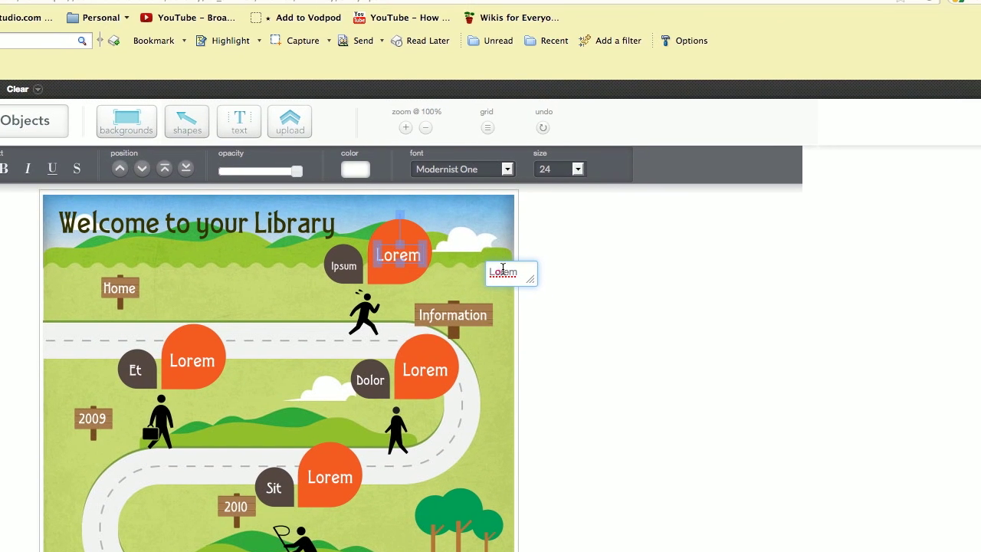
left_click(540, 231)
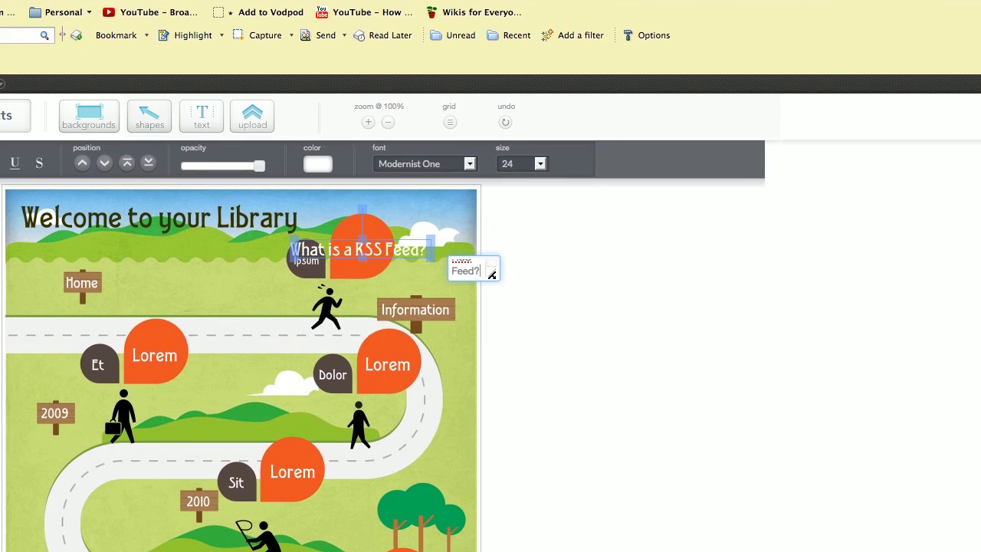
left_click(491, 273)
left_click_drag(495, 278, 557, 318)
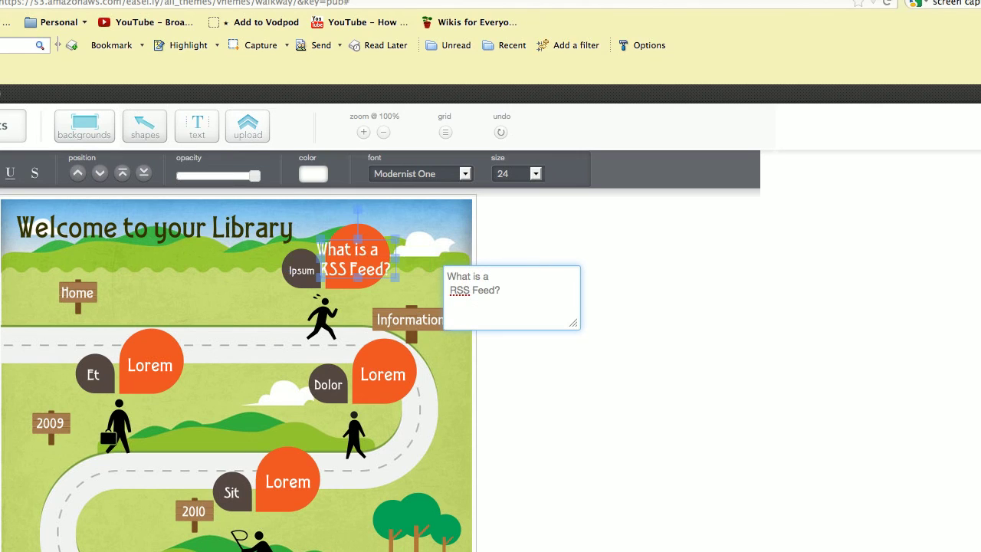
key("BackSpace")
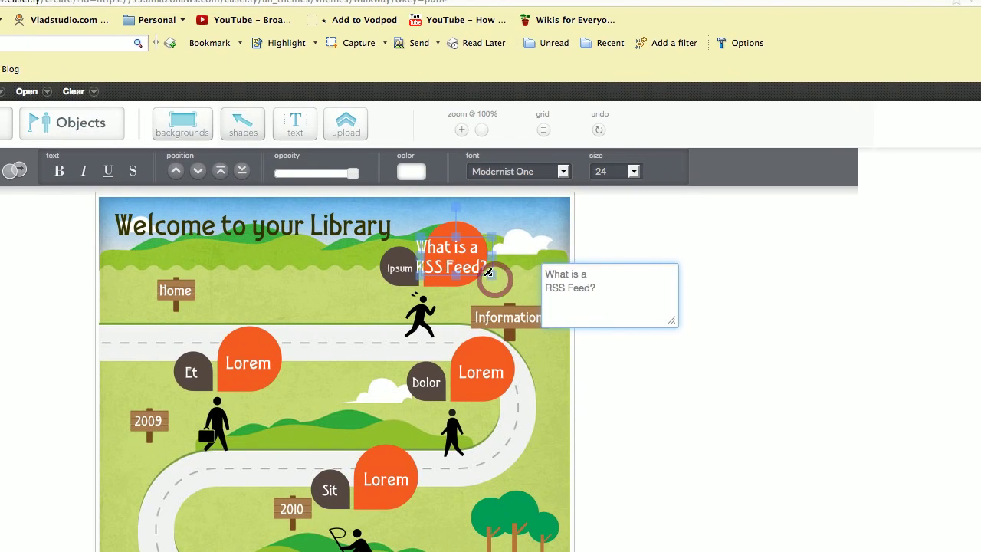
left_click_drag(490, 276, 478, 264)
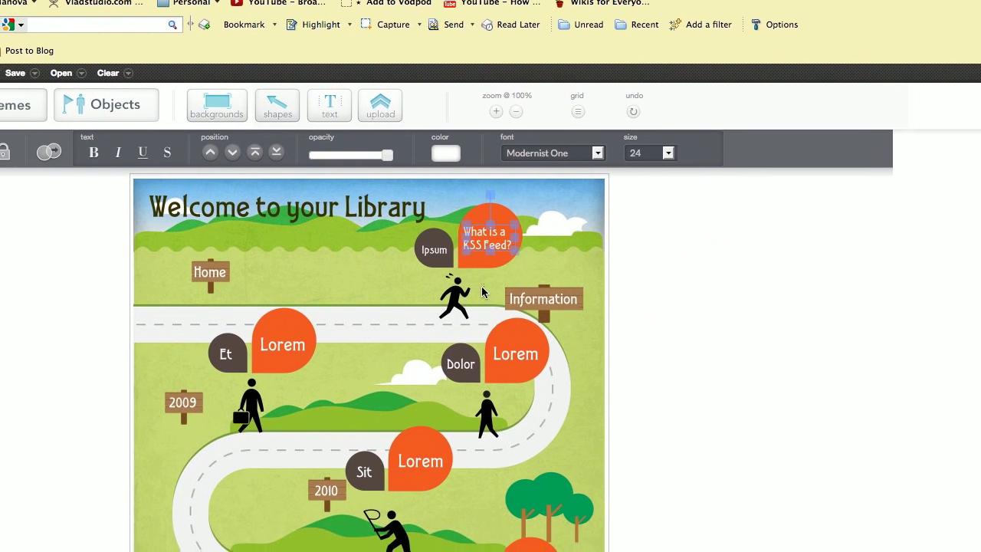
left_click(455, 318)
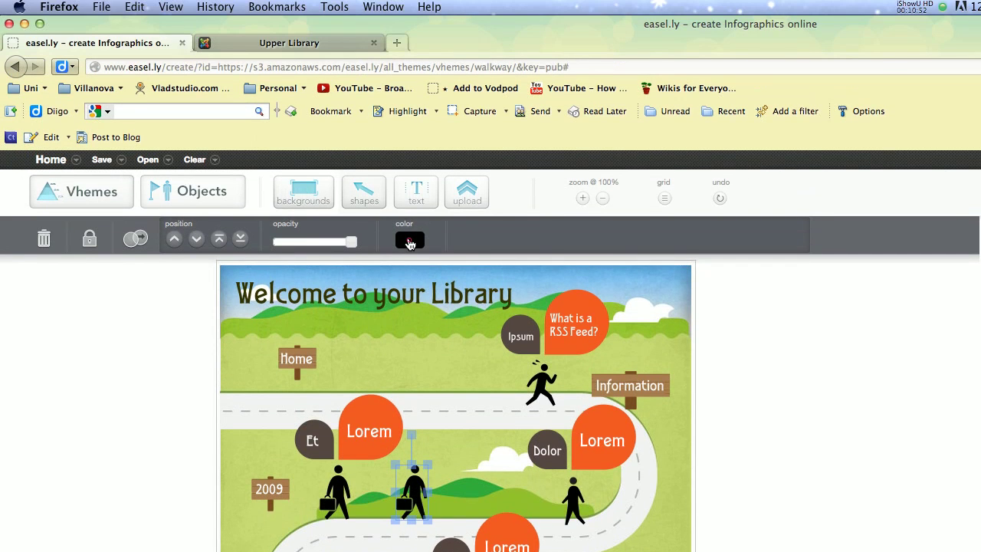
Colour the duplicated briefcase walker red.
left_click(410, 242)
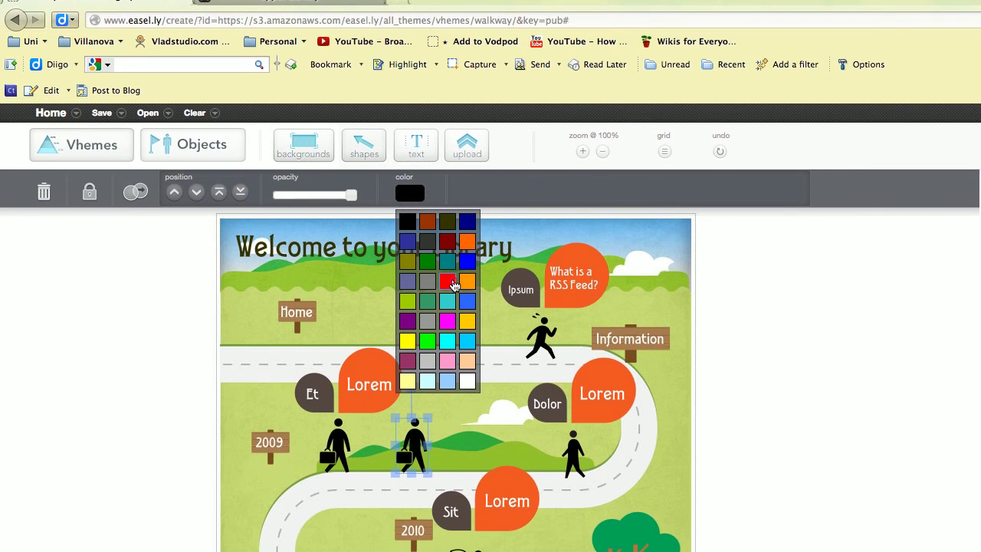
left_click(448, 329)
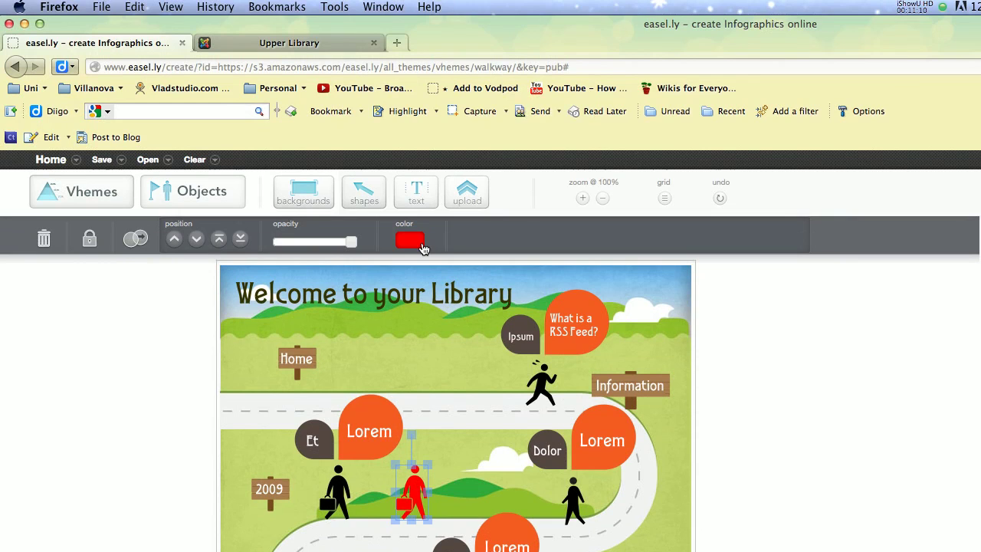
Save the visual as Trial4 and leave the editor for the home page.
left_click(102, 159)
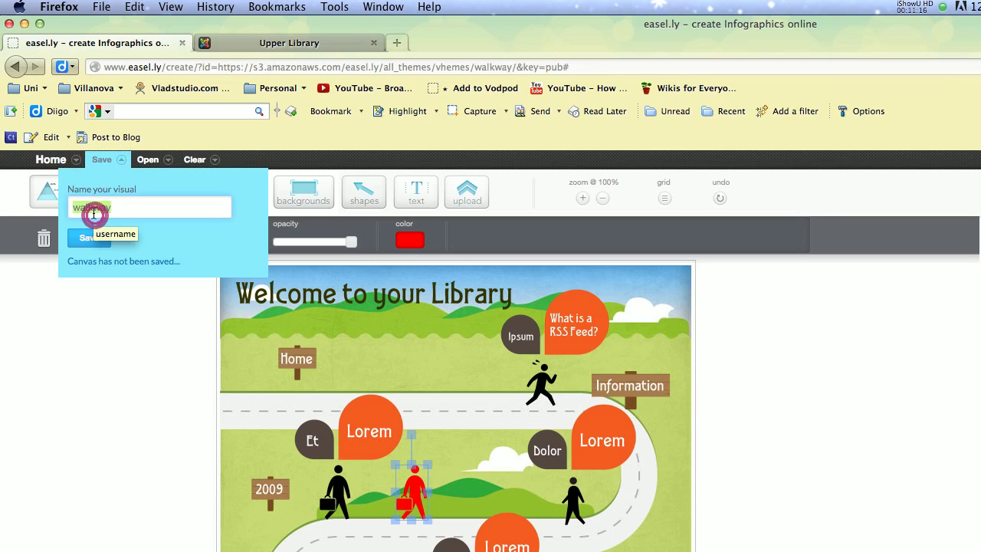
type("Trial4")
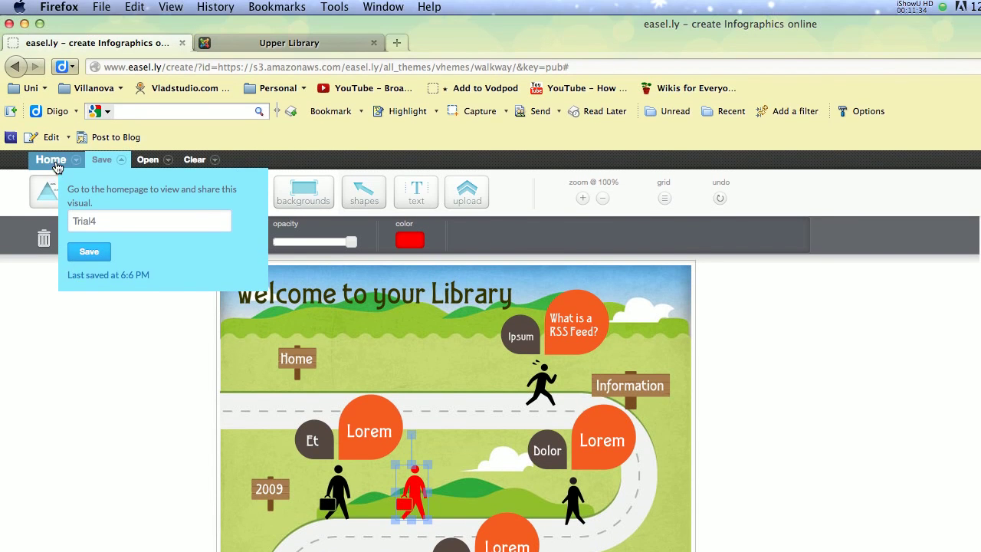
left_click(56, 163)
left_click(58, 219)
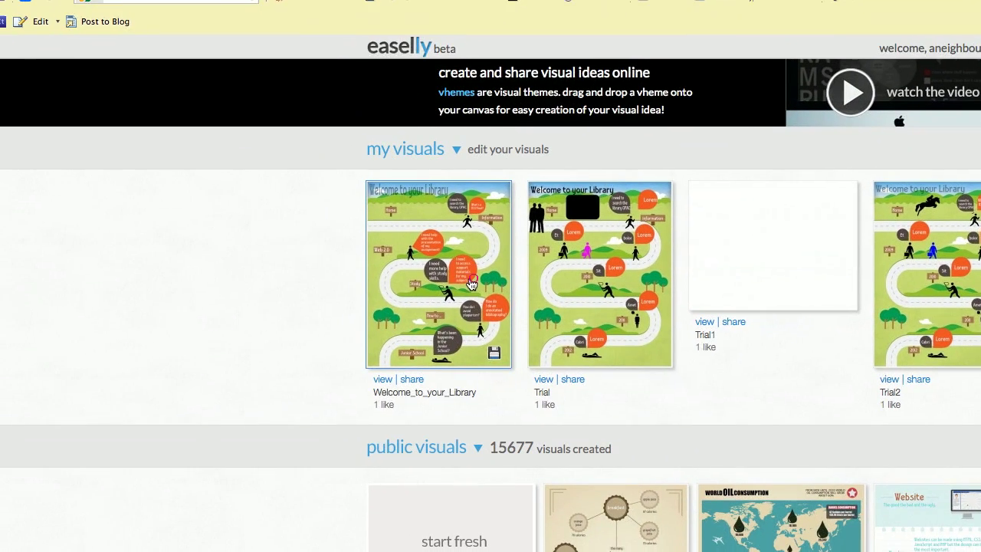
Open the Welcome_to_your_Library share window and select its embed code.
left_click(294, 319)
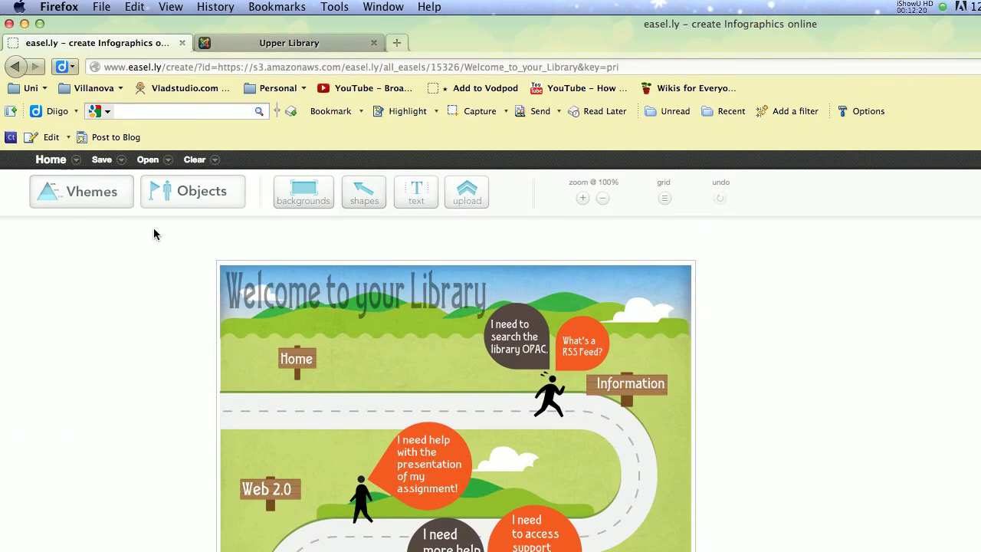
left_click(57, 164)
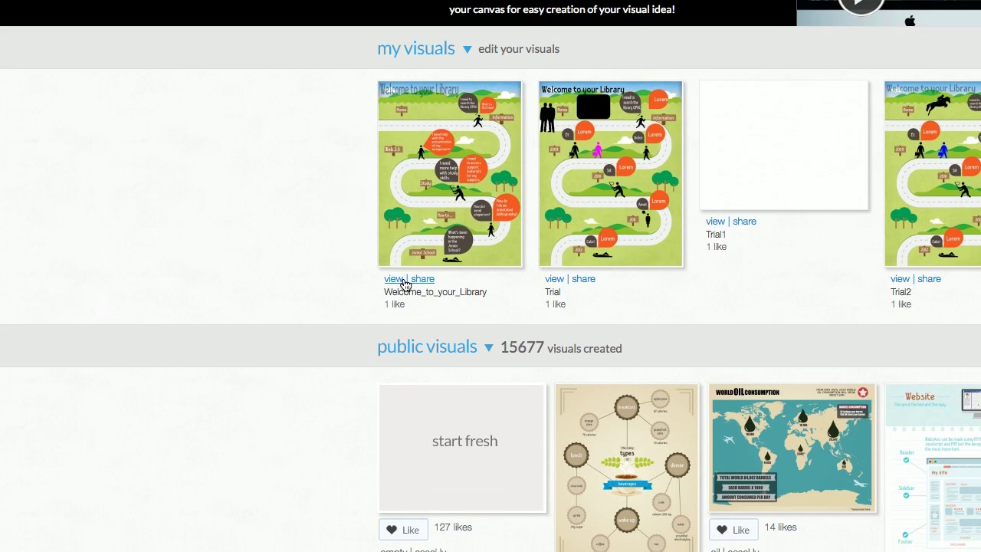
left_click(398, 310)
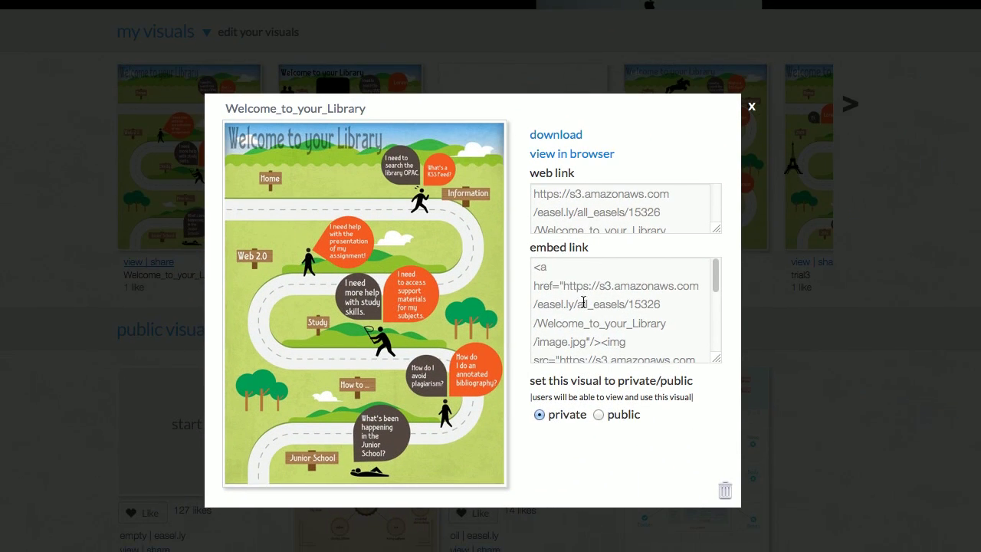
left_click(726, 326)
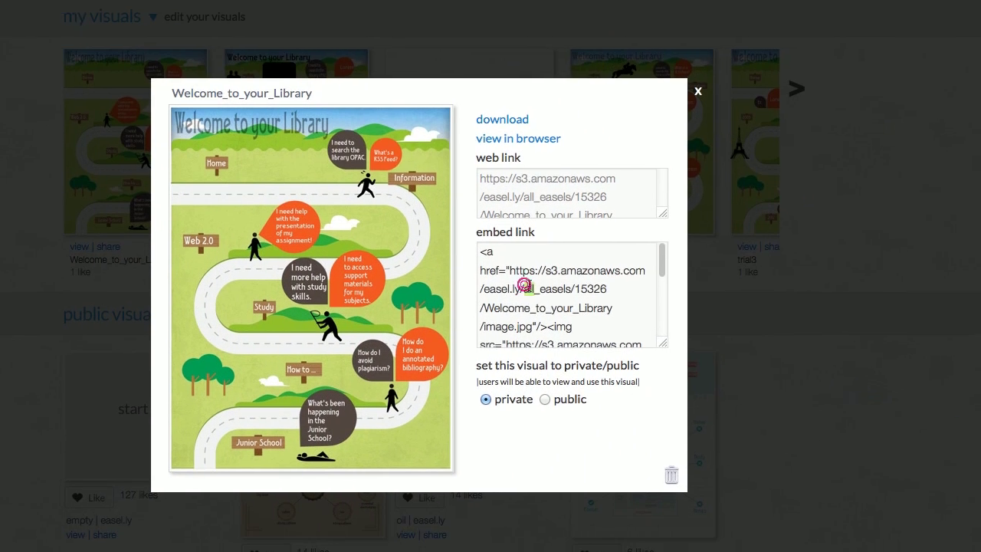